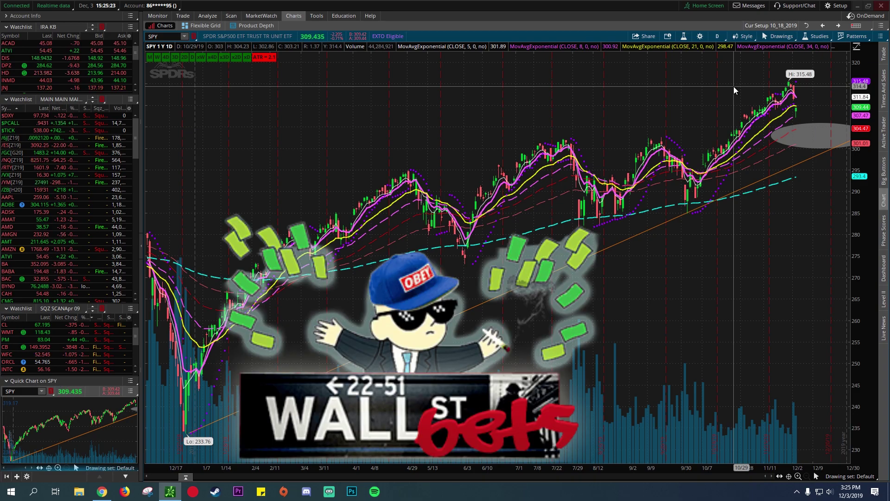
# - Switch from the thinkorswim SPY chart to the Reddit -47k to +10k post in Chrome
pyautogui.hotkey('alt', 'Tab')
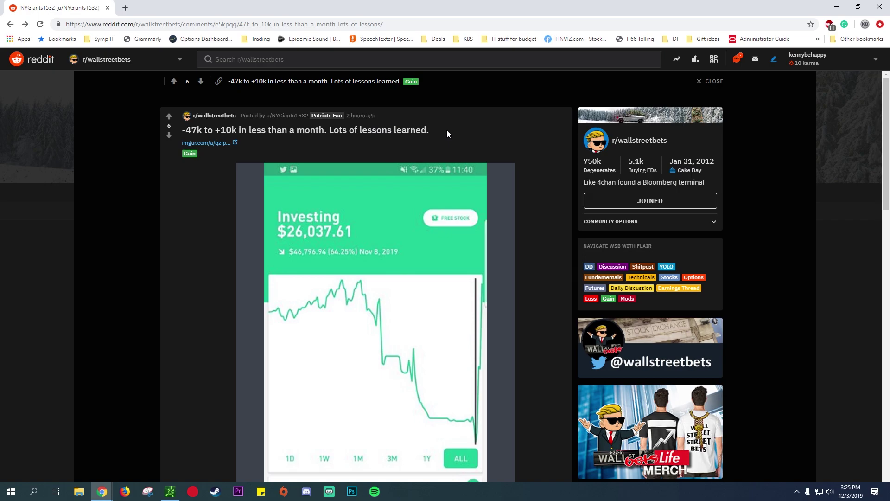
pyautogui.scroll(-1, 446, 131)
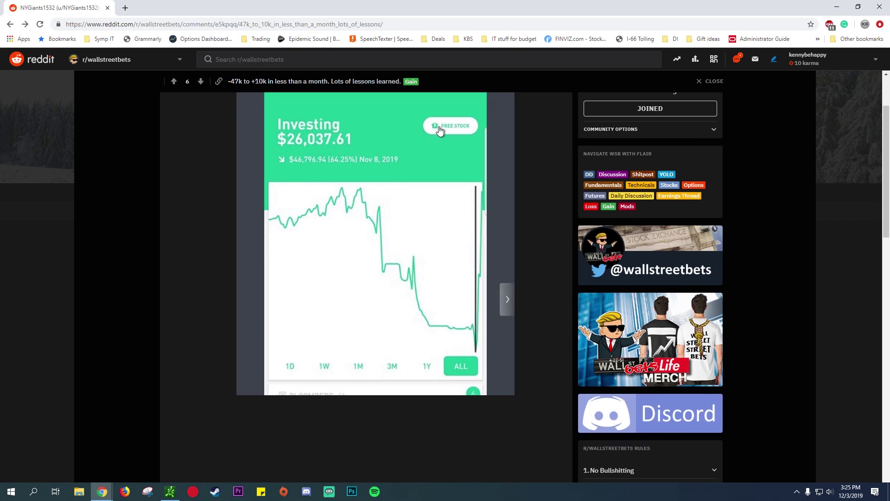
pyautogui.scroll(1, 410, 221)
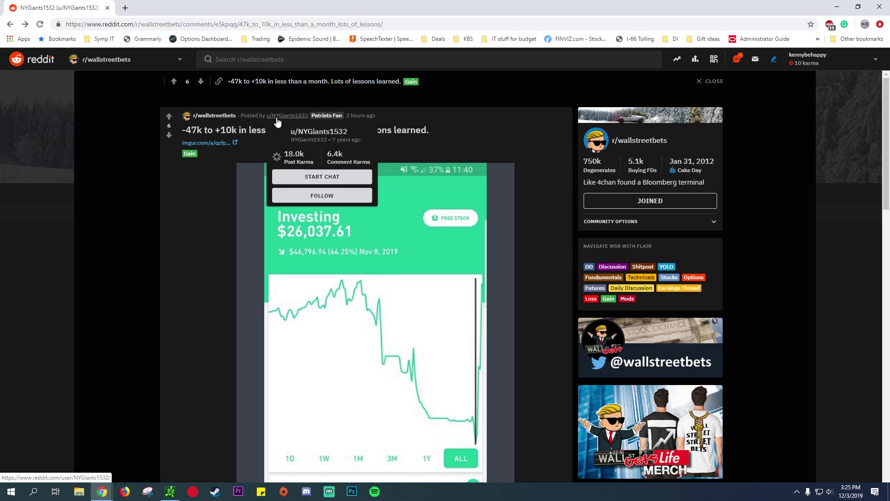
pyautogui.moveTo(287, 115)
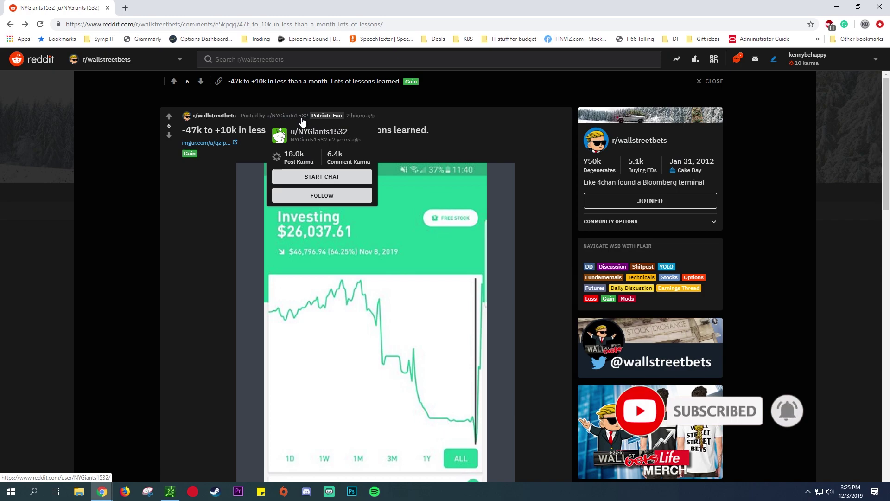
pyautogui.click(465, 209)
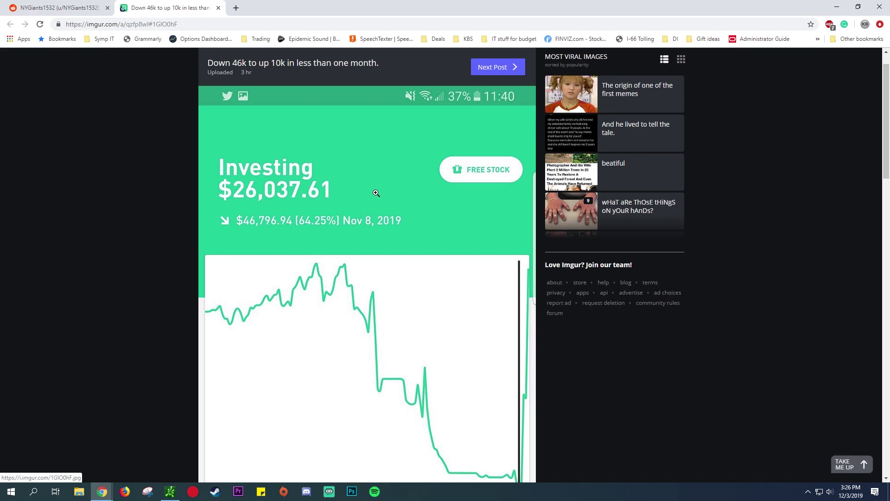
pyautogui.scroll(-1, 397, 191)
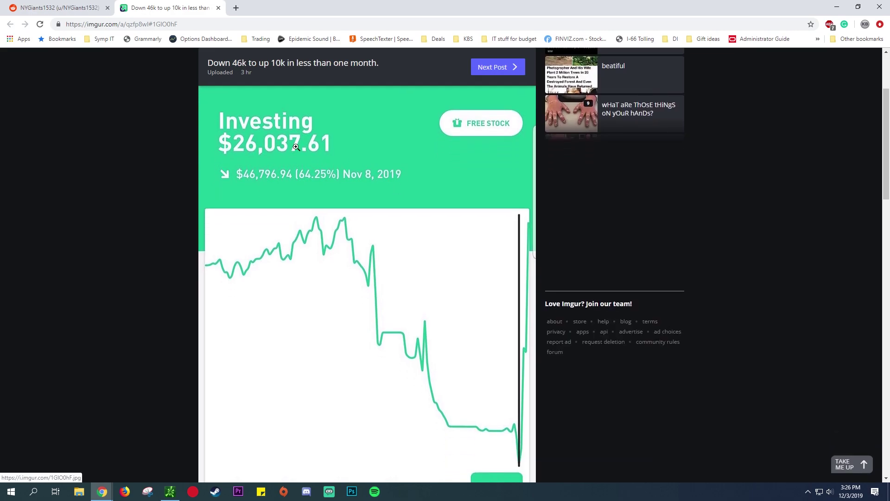
pyautogui.scroll(-10, 296, 168)
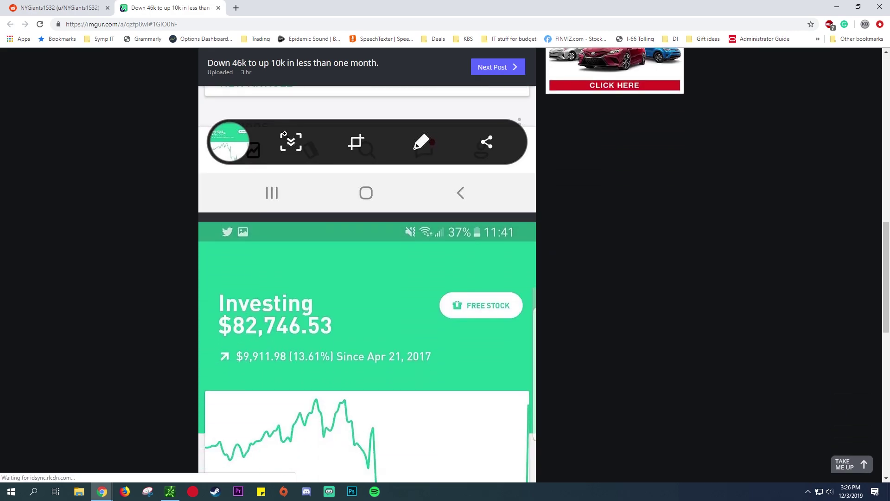
pyautogui.scroll(2, 313, 153)
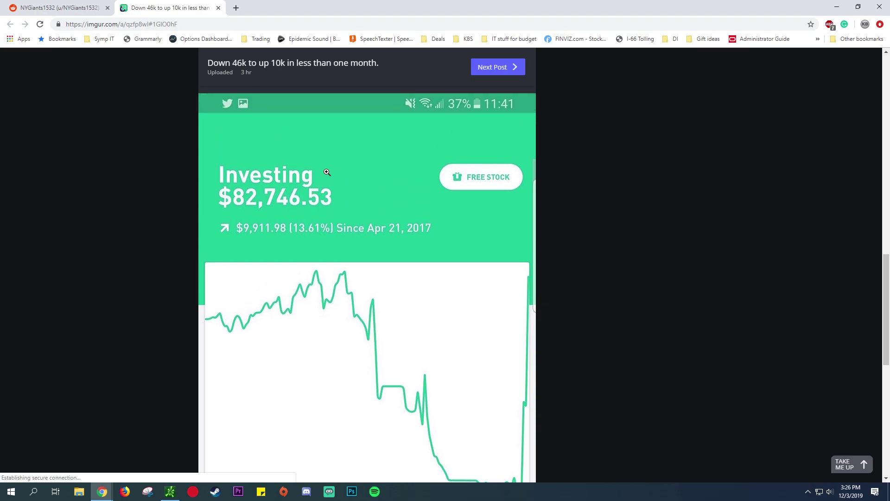
pyautogui.scroll(-8, 334, 169)
pyautogui.scroll(-1, 355, 195)
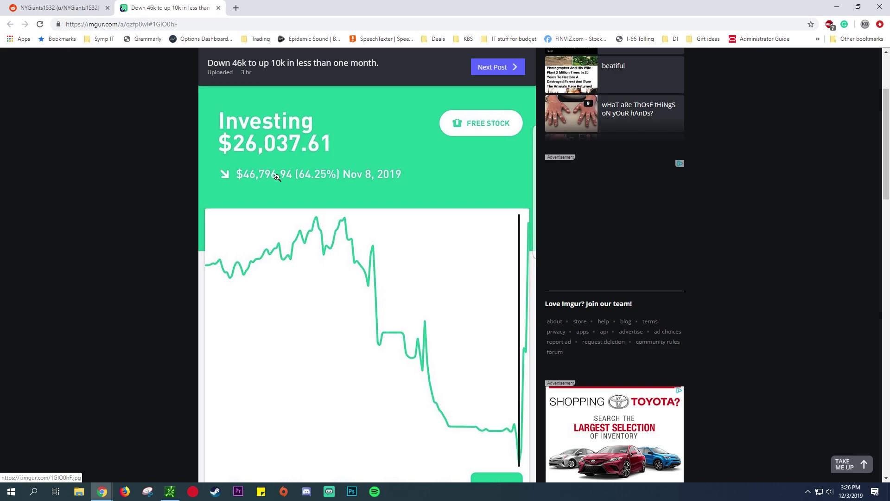
pyautogui.scroll(-5, 308, 159)
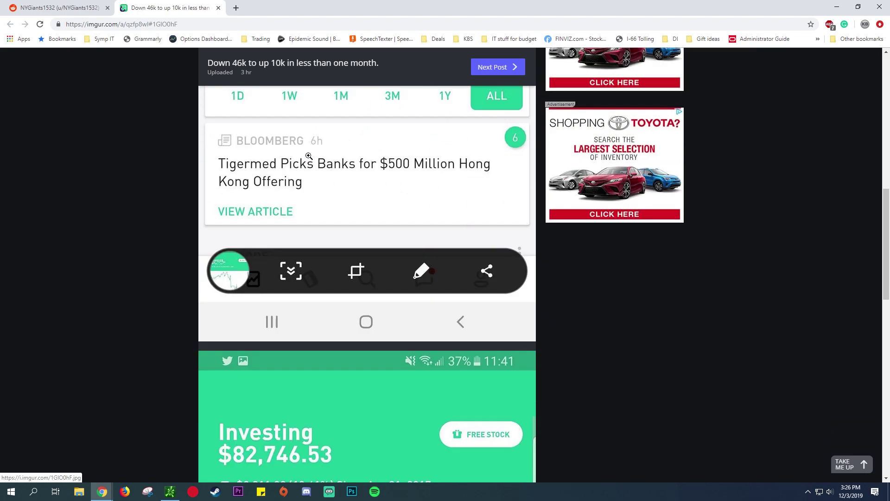
pyautogui.scroll(-5, 309, 159)
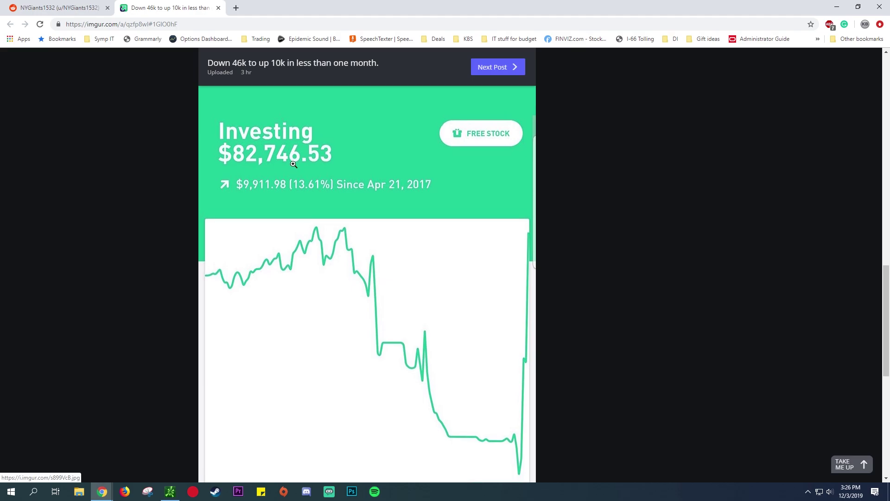
pyautogui.scroll(-3, 294, 164)
pyautogui.scroll(15, 293, 164)
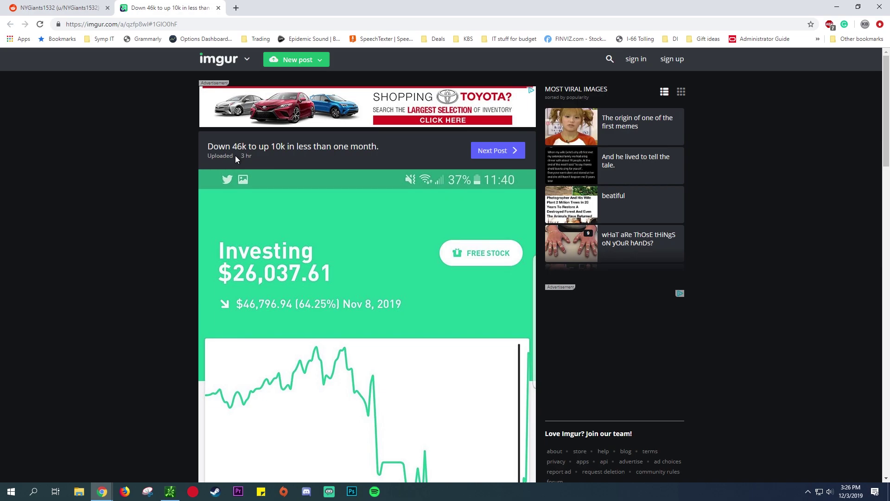
pyautogui.scroll(-2, 235, 155)
pyautogui.scroll(2, 239, 230)
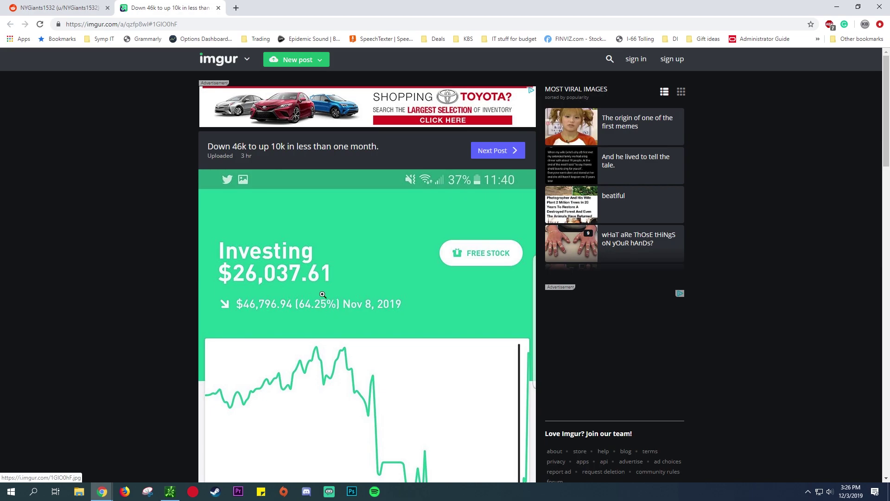
pyautogui.scroll(-5, 322, 295)
pyautogui.scroll(5, 318, 252)
pyautogui.scroll(-5, 324, 306)
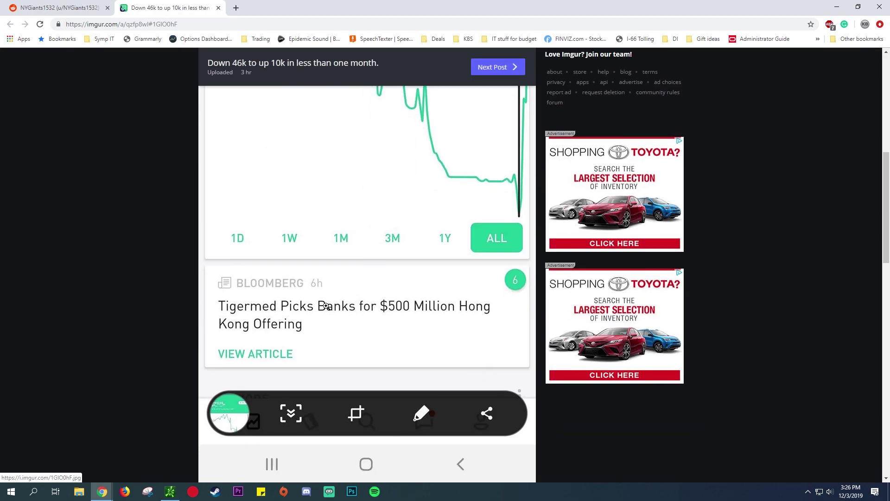
pyautogui.scroll(-5, 325, 306)
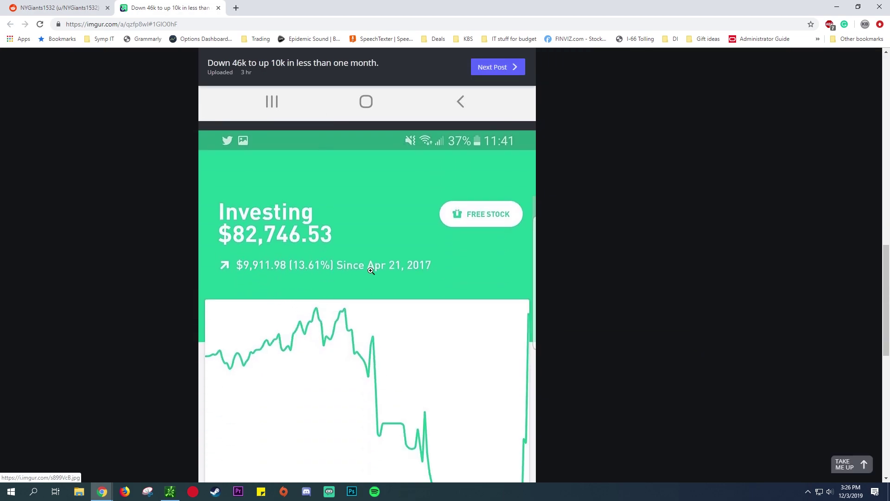
pyautogui.scroll(-1, 370, 270)
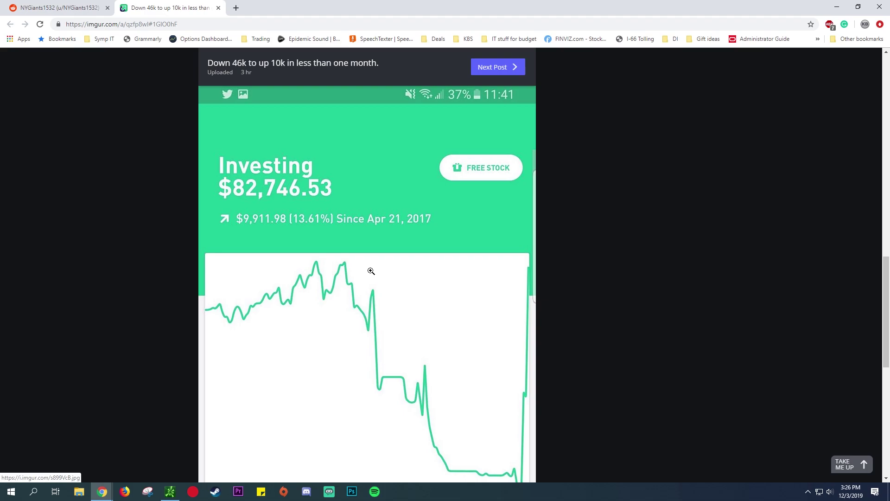
pyautogui.scroll(-3, 371, 270)
pyautogui.scroll(-3, 369, 269)
pyautogui.scroll(-3, 369, 268)
pyautogui.scroll(-3, 393, 268)
pyautogui.scroll(-3, 393, 269)
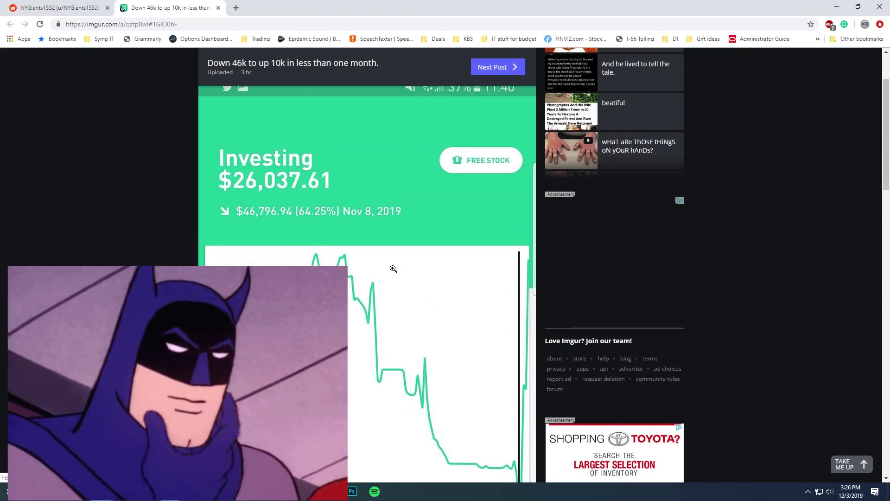
pyautogui.scroll(-2, 418, 264)
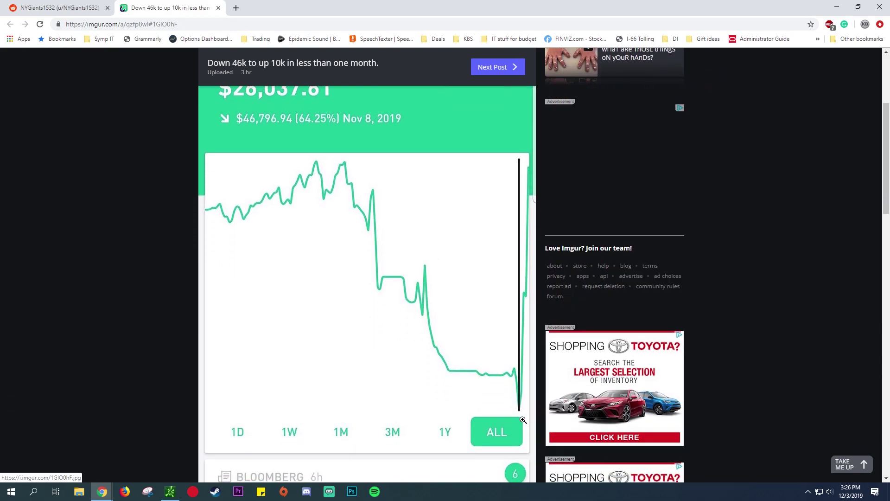
pyautogui.scroll(3, 441, 298)
pyautogui.scroll(-4, 422, 284)
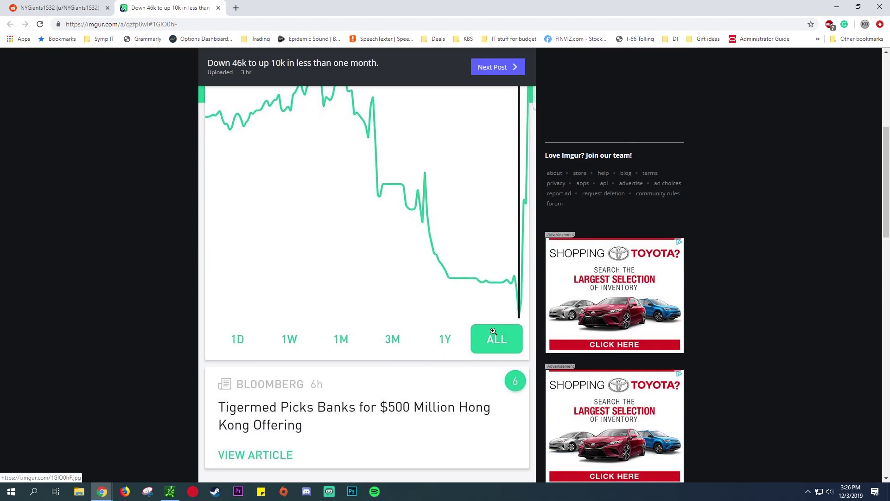
pyautogui.click(519, 317)
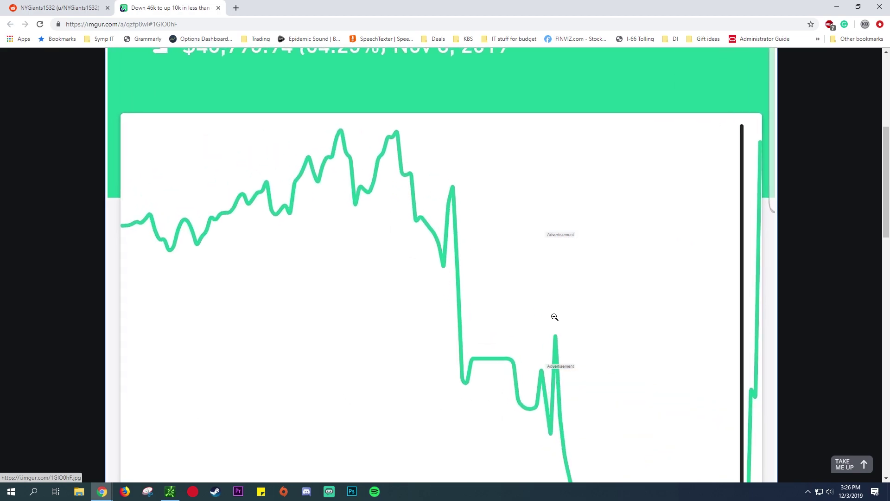
pyautogui.scroll(-4, 591, 306)
pyautogui.scroll(3, 742, 292)
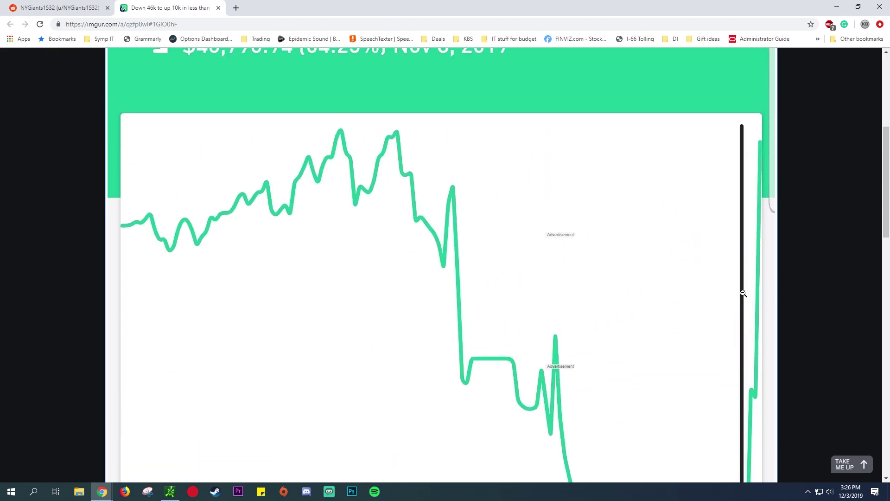
pyautogui.scroll(3, 475, 221)
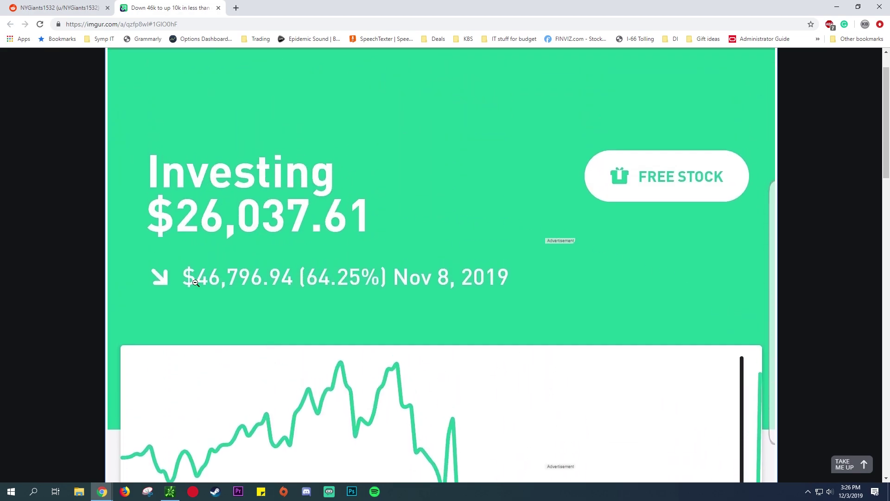
pyautogui.click(367, 228)
pyautogui.scroll(-5, 359, 209)
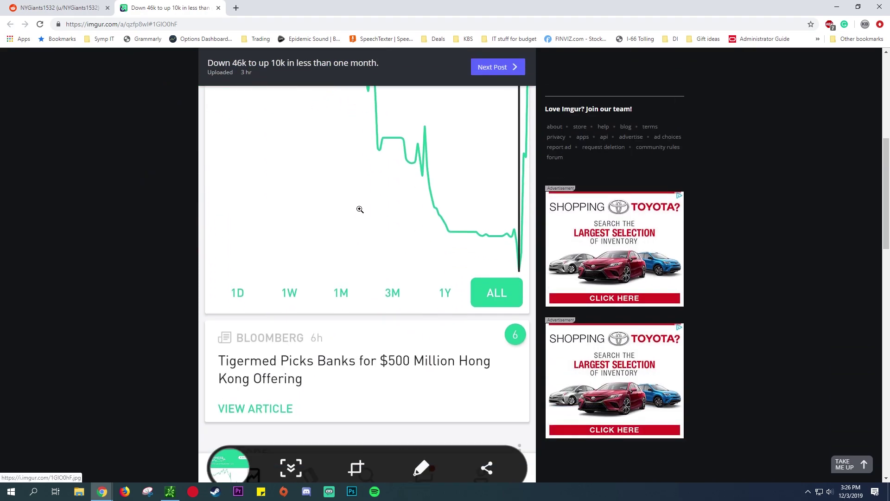
pyautogui.scroll(-2, 359, 208)
pyautogui.scroll(-2, 360, 207)
pyautogui.scroll(-2, 313, 205)
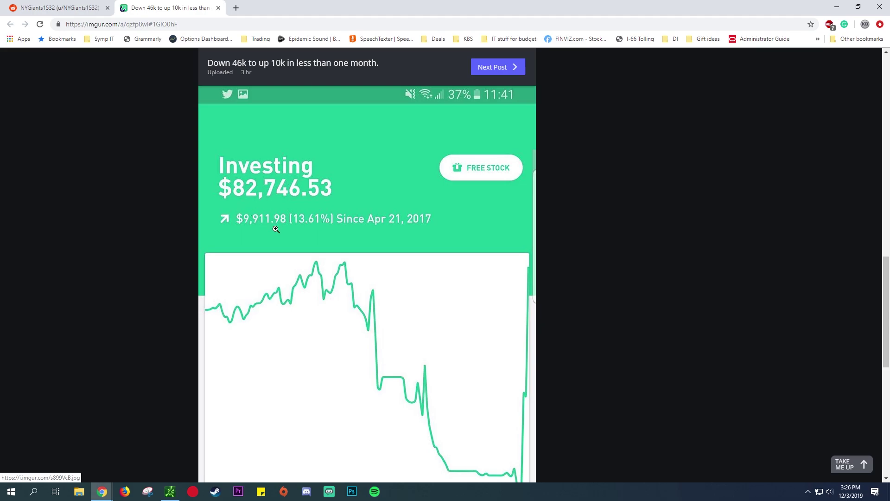
pyautogui.scroll(-3, 319, 230)
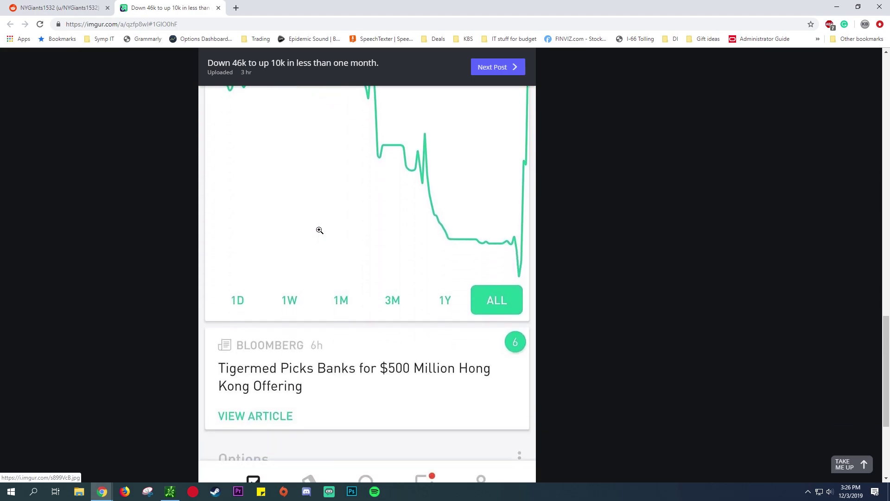
pyautogui.scroll(-3, 319, 230)
pyautogui.scroll(5, 318, 229)
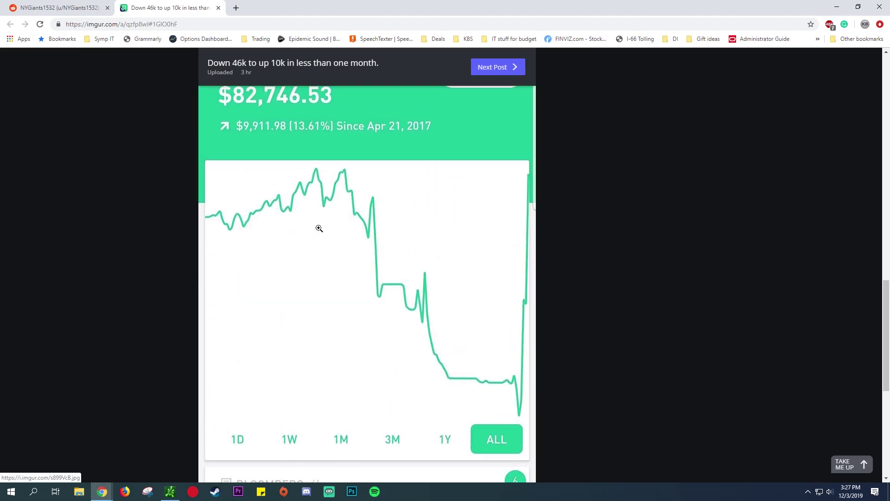
pyautogui.scroll(5, 319, 228)
pyautogui.scroll(5, 318, 228)
# - Close the Imgur album and highlight '2018.' in the author's trade comment
pyautogui.click(218, 8)
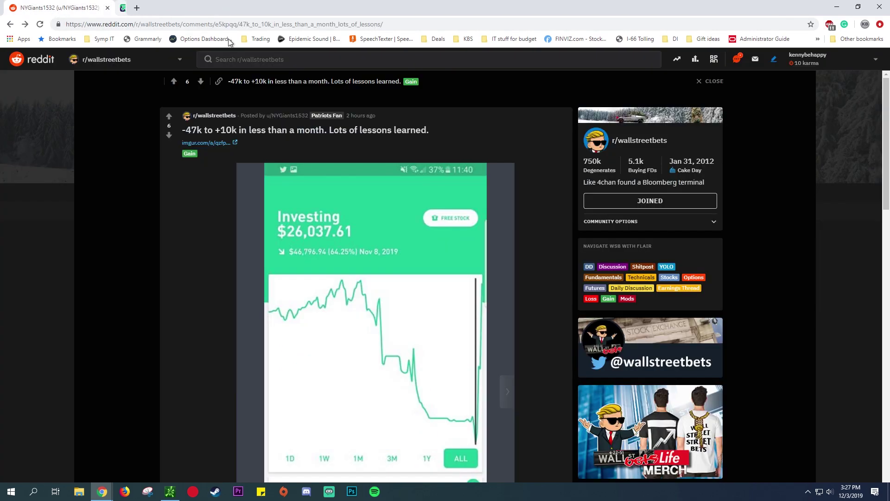
pyautogui.scroll(-4, 387, 260)
pyautogui.scroll(-8, 387, 258)
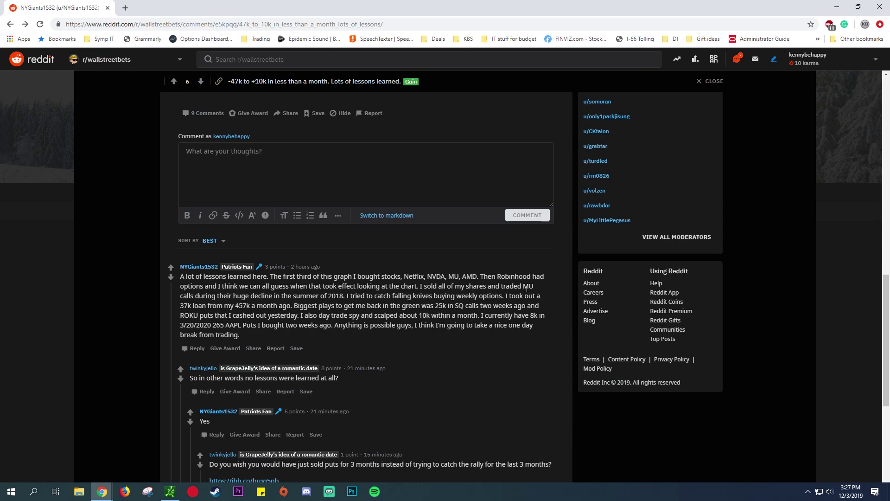
pyautogui.moveTo(346, 296); pyautogui.dragTo(318, 295)
# - Load MU in thinkorswim as a three-year weekly (3Y:W) chart
pyautogui.click(169, 491)
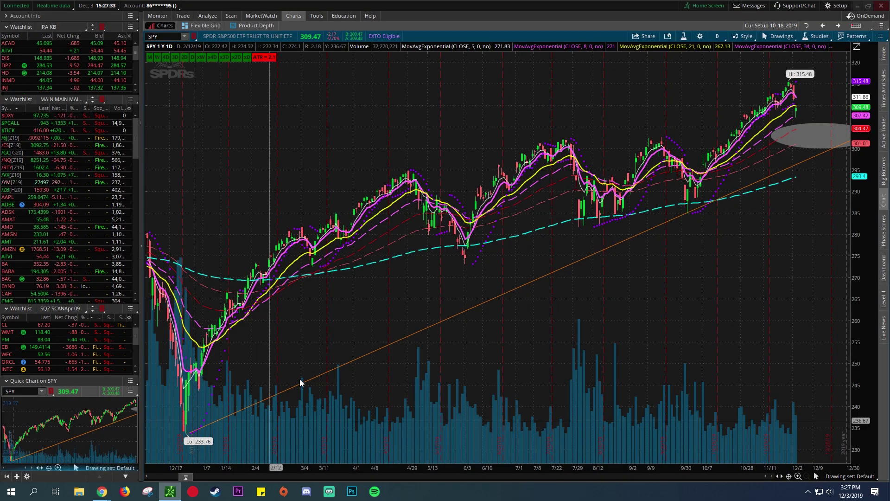
pyautogui.click(161, 36)
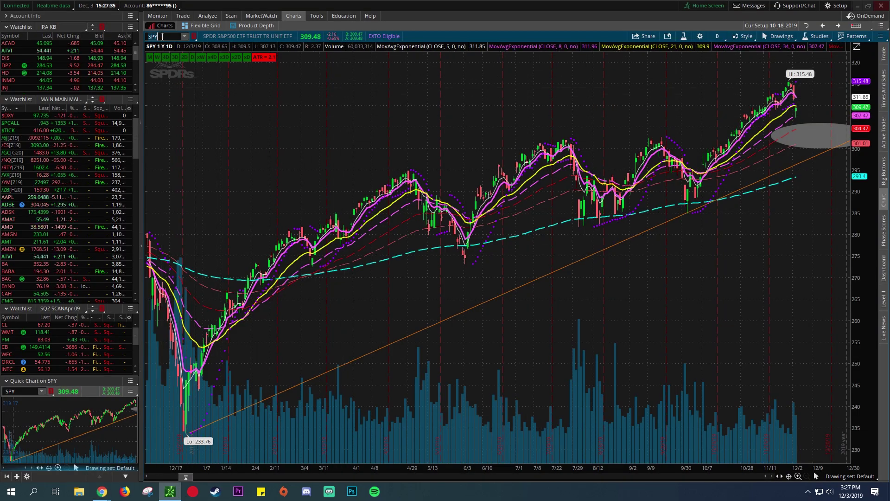
pyautogui.write('mu')
pyautogui.press('Return')
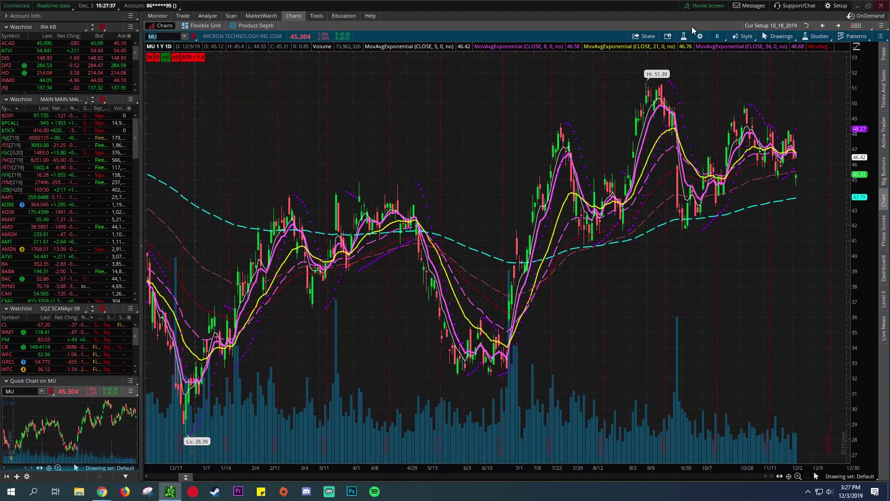
pyautogui.click(717, 37)
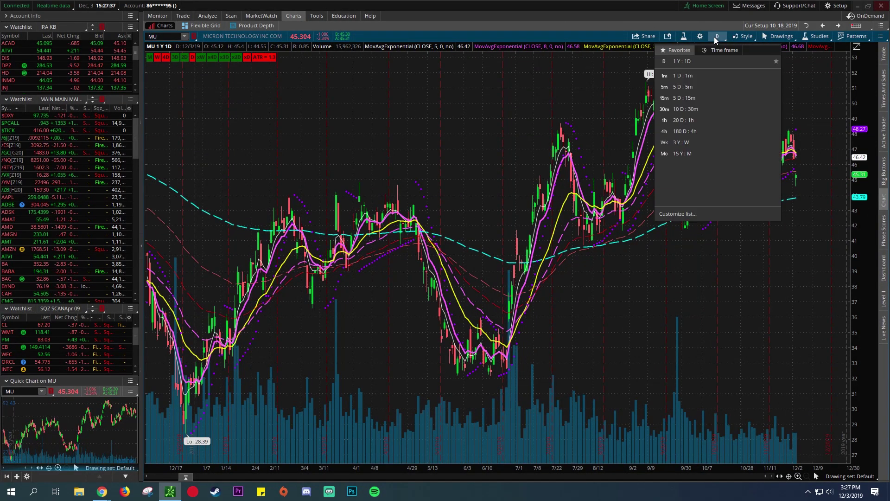
pyautogui.click(695, 141)
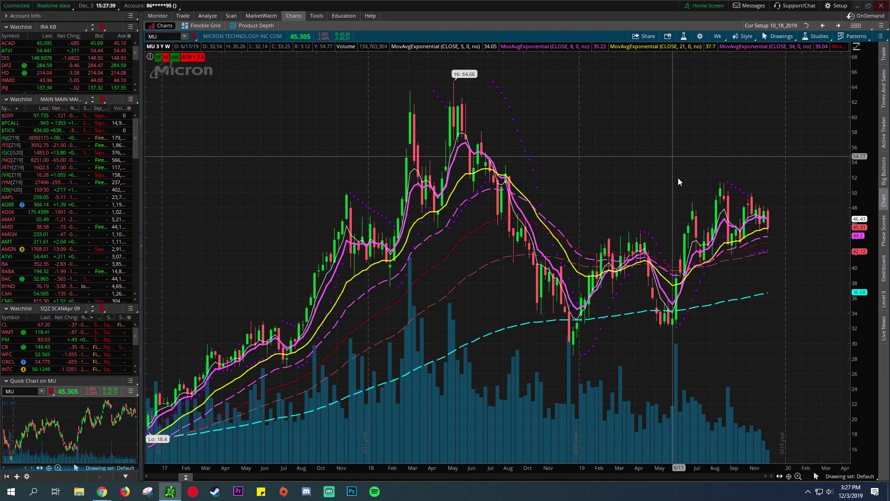
# - Mark MU's 2018 decline with a rectangle and zoom into 2018 through early 2019
pyautogui.rightClick(472, 117)
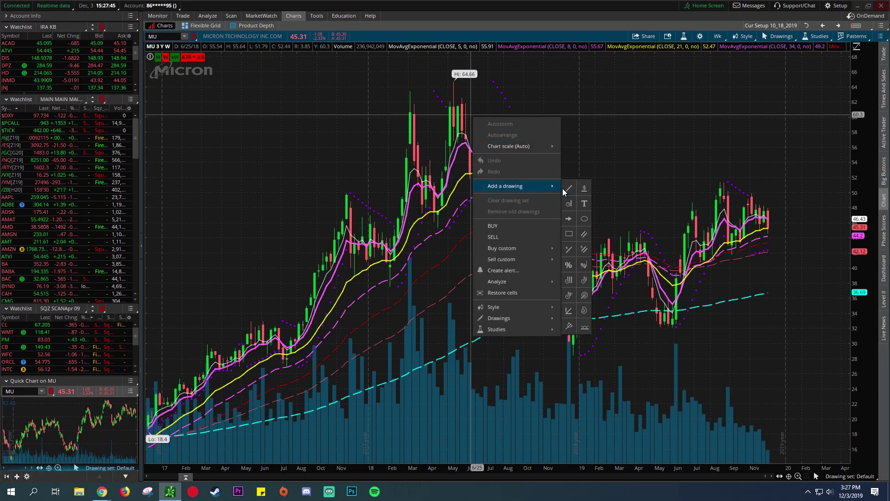
pyautogui.click(570, 233)
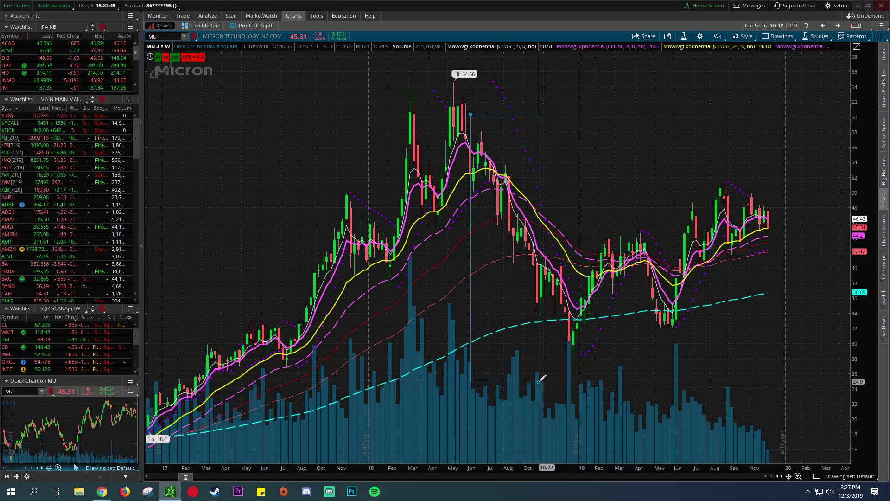
pyautogui.click(542, 382)
pyautogui.moveTo(422, 120); pyautogui.dragTo(626, 410)
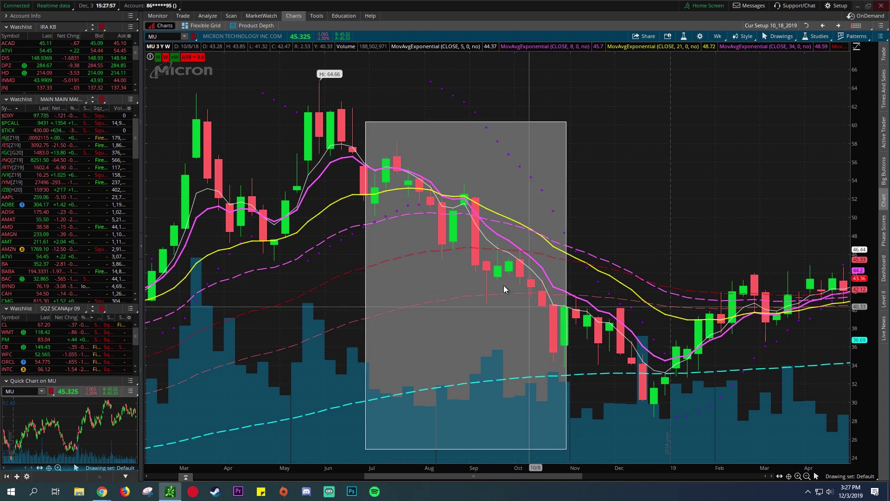
# - Abandon a trendline, delete the rectangle, and return to the Reddit comment thread
pyautogui.rightClick(321, 84)
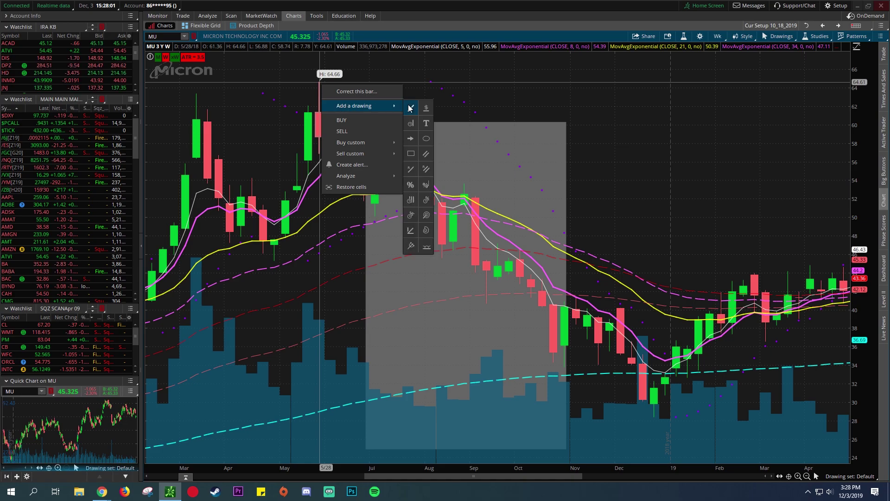
pyautogui.click(411, 108)
pyautogui.press('Escape')
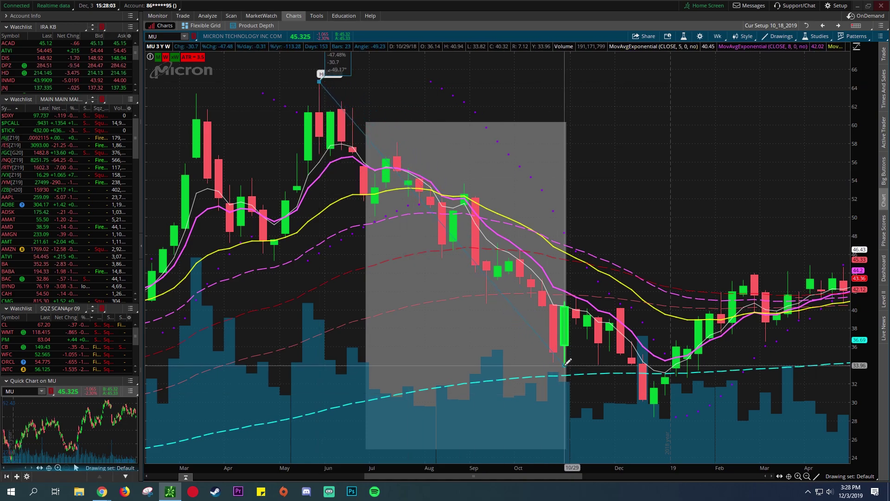
pyautogui.rightClick(590, 192)
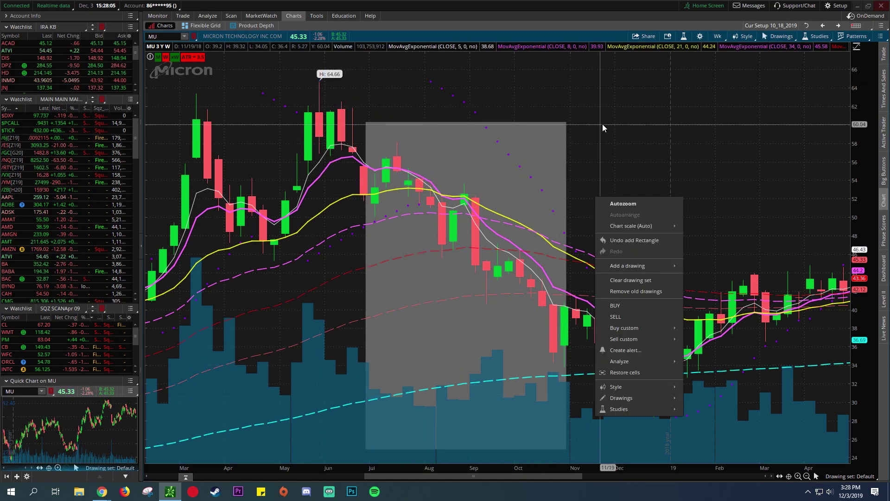
pyautogui.press('Escape')
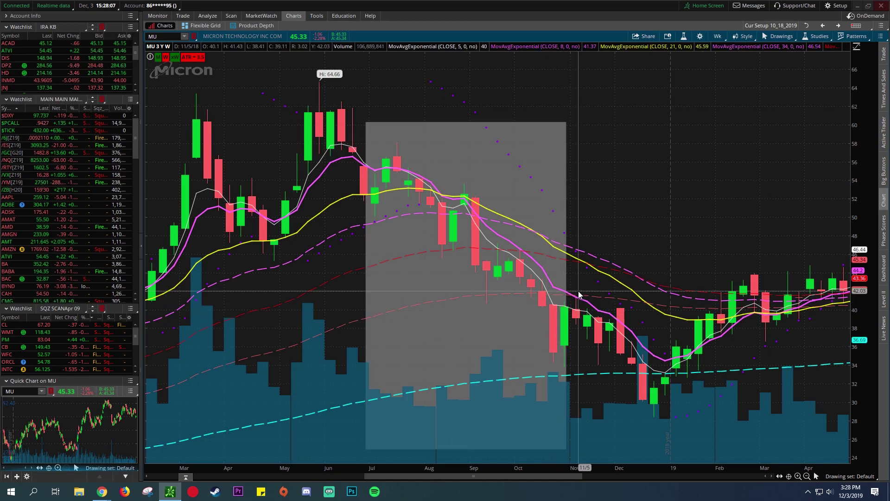
pyautogui.click(478, 161)
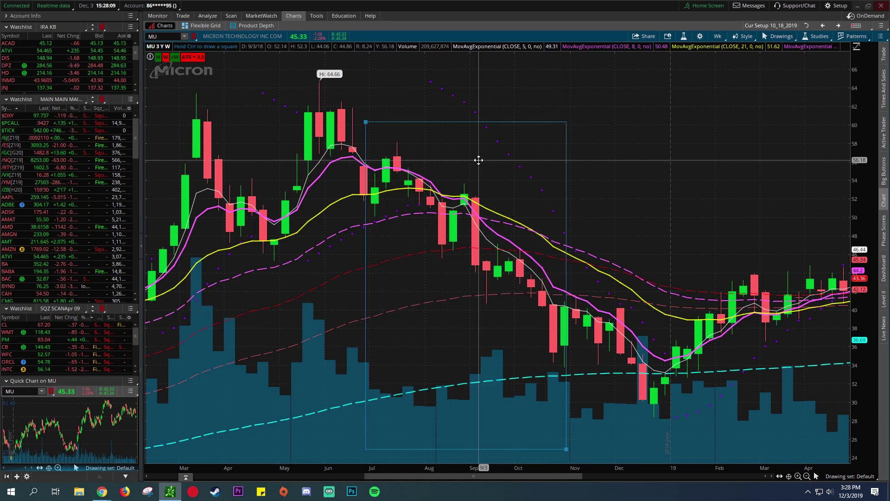
pyautogui.press('Delete')
pyautogui.scroll(-3, 630, 169)
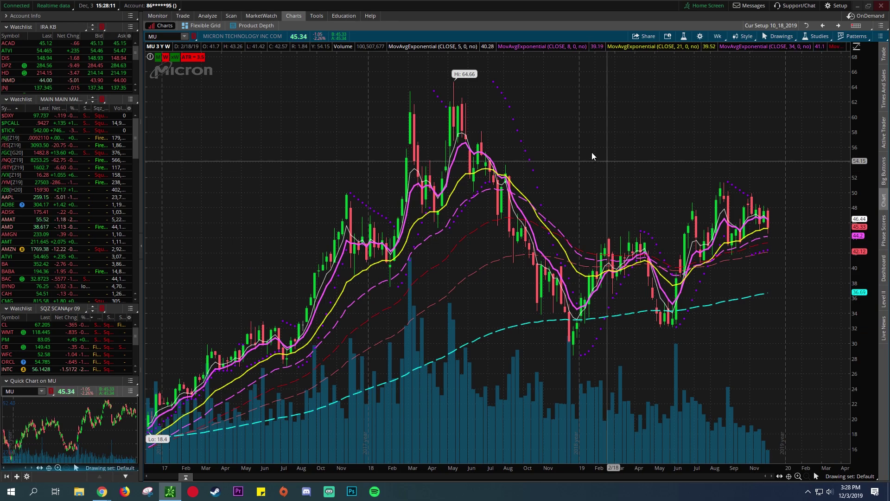
pyautogui.click(858, 5)
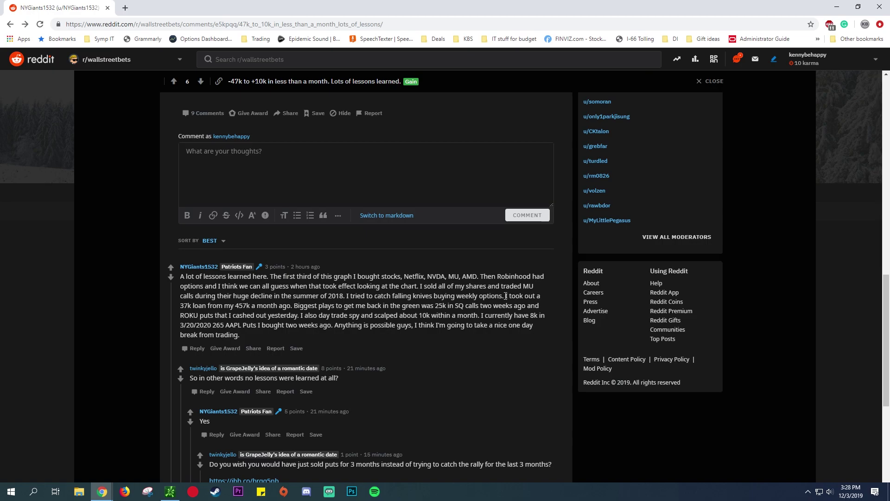
# - Highlight the loan sentence, then the 25k SQ calls and ROKU puts passage
pyautogui.moveTo(506, 295); pyautogui.dragTo(188, 308)
pyautogui.moveTo(189, 309); pyautogui.dragTo(241, 310)
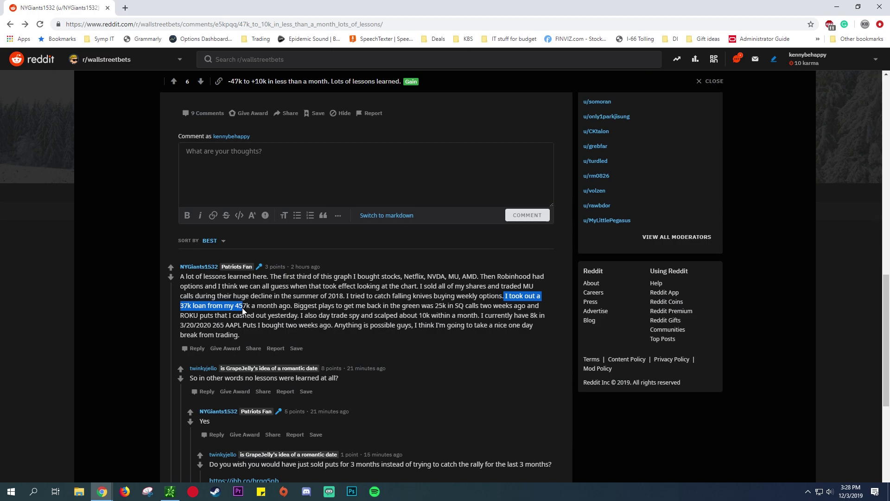
pyautogui.click(298, 309)
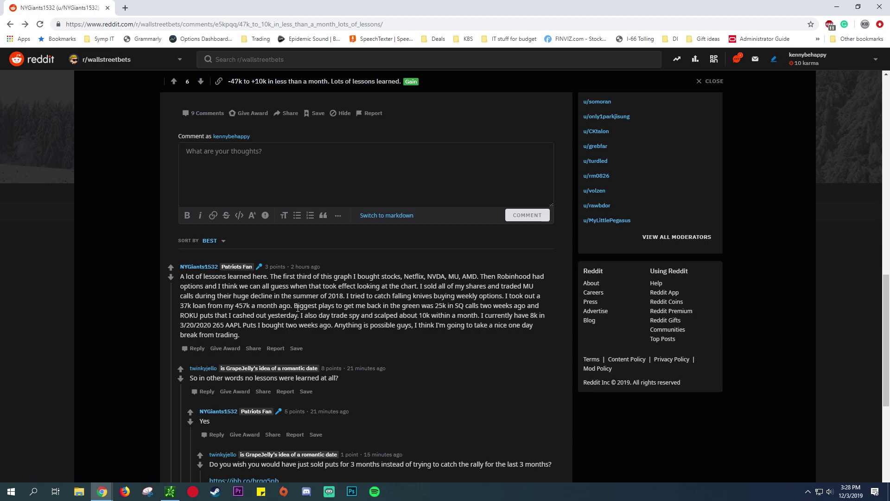
pyautogui.scroll(-1, 297, 308)
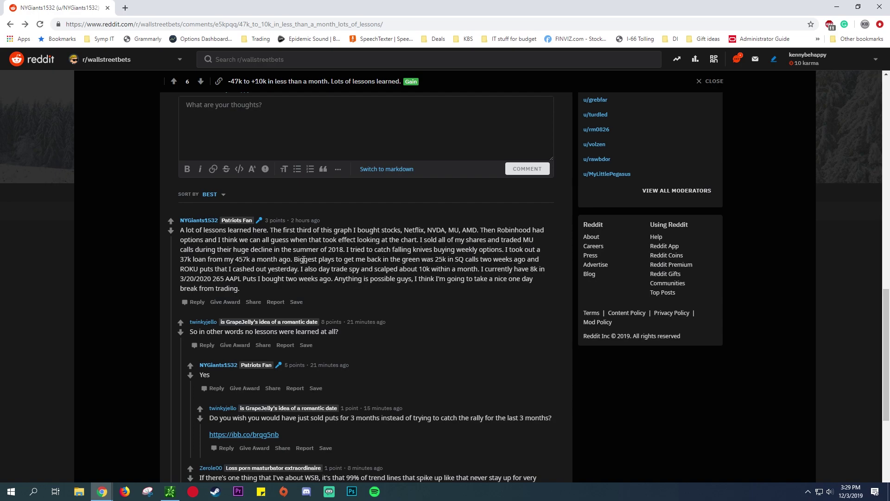
pyautogui.doubleClick(436, 261)
pyautogui.moveTo(450, 263)
pyautogui.mouseDown()
pyautogui.moveTo(536, 262)
pyautogui.moveTo(300, 272)
pyautogui.mouseUp()
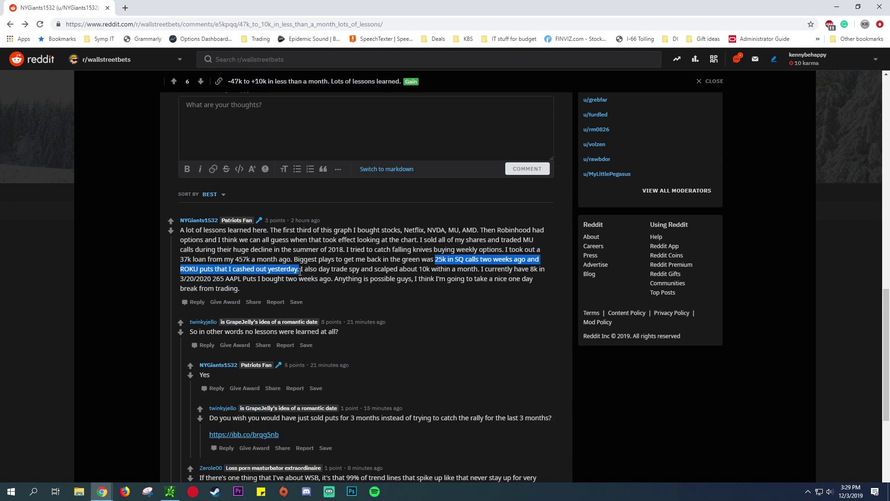
# - Chart SQ as one-year daily (1Y:1D) candles with corporate actions shown
pyautogui.click(170, 491)
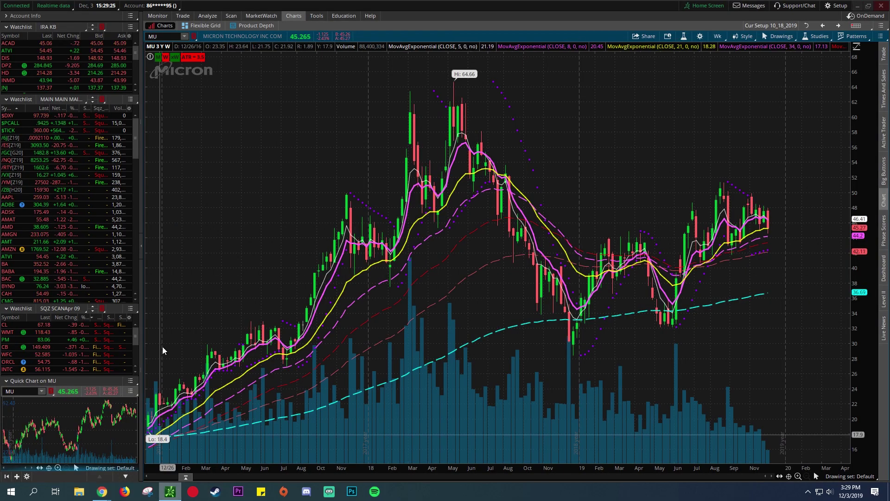
pyautogui.click(718, 35)
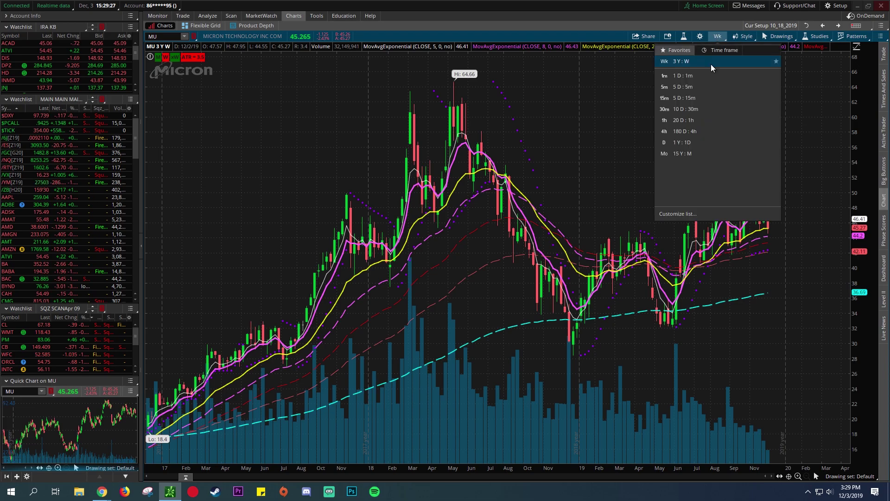
pyautogui.click(682, 142)
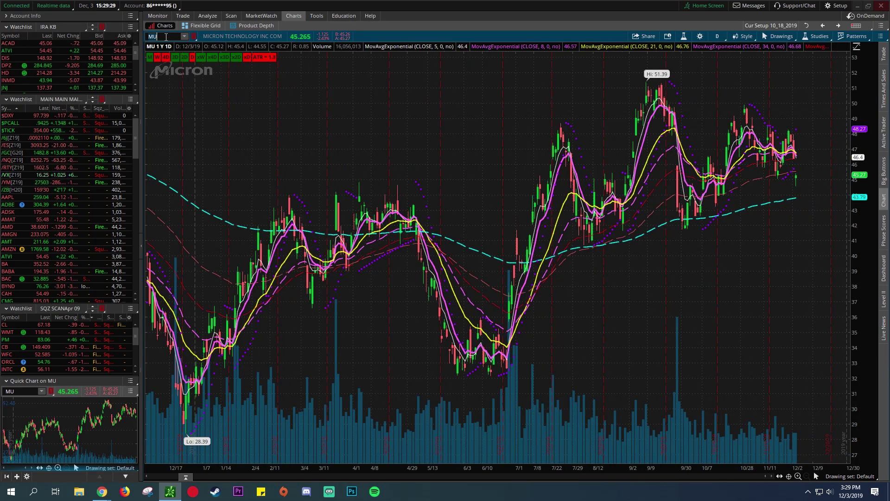
pyautogui.click(165, 36)
pyautogui.write('SQ')
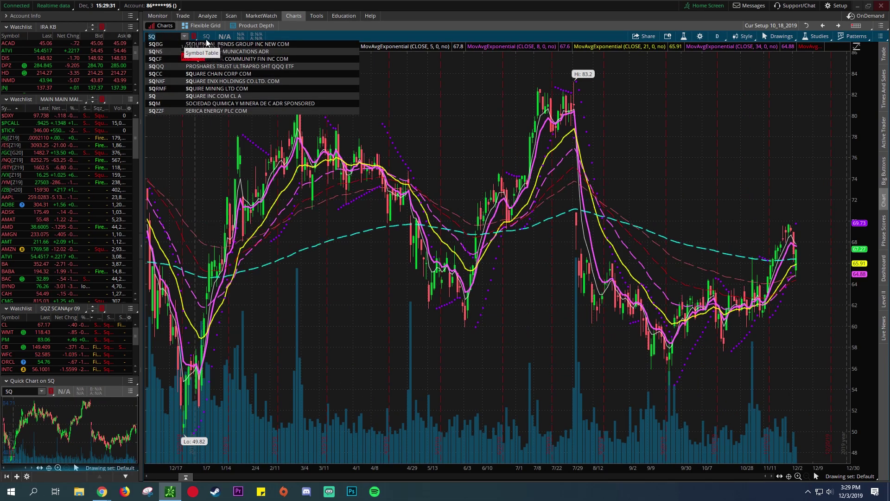
pyautogui.press('Return')
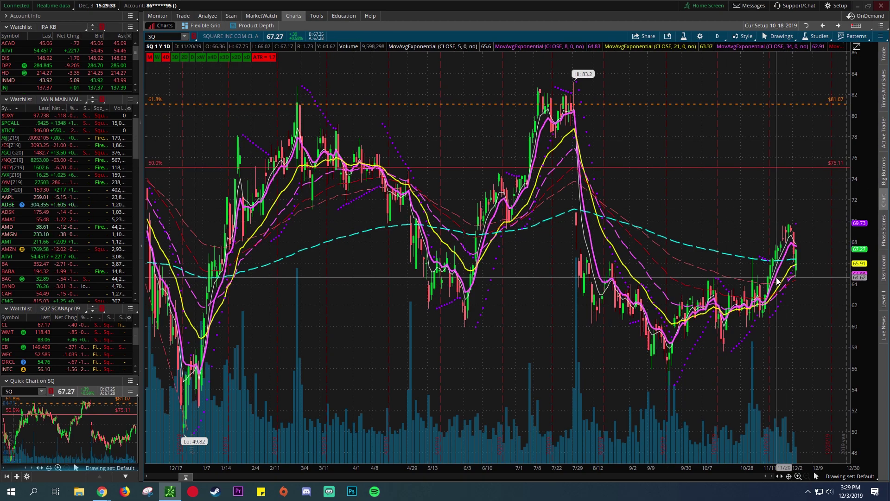
pyautogui.click(739, 36)
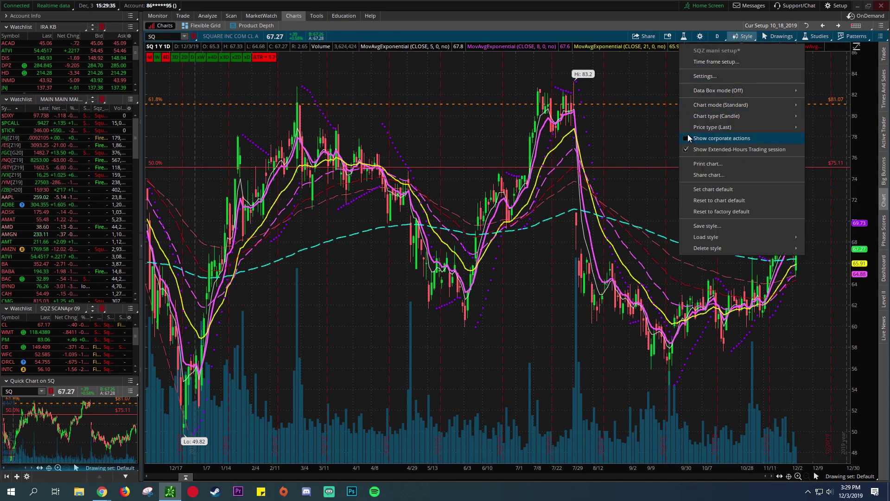
pyautogui.click(659, 122)
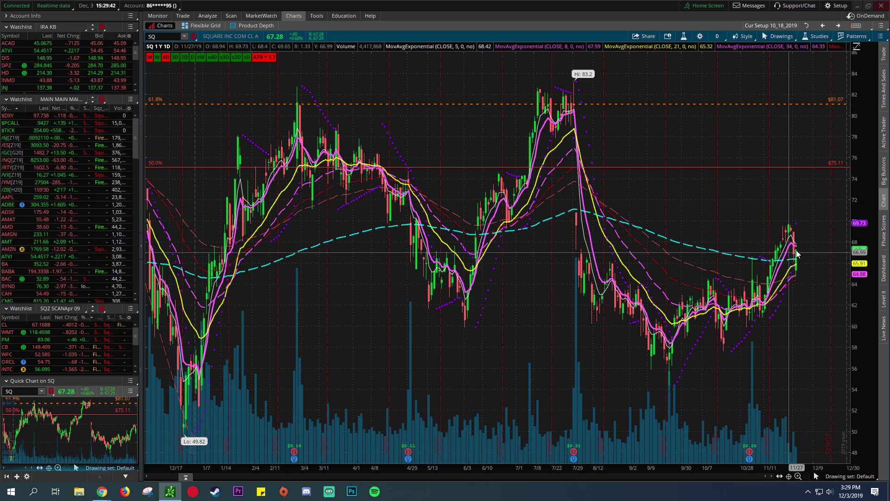
# - Chart ROKU zoomed to August through December, then return to Reddit
pyautogui.click(177, 37)
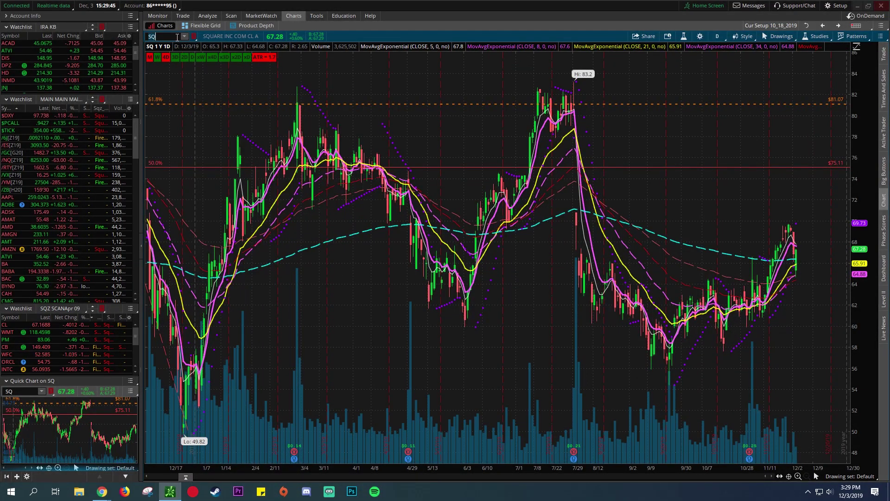
pyautogui.write('ROKU')
pyautogui.press('Return')
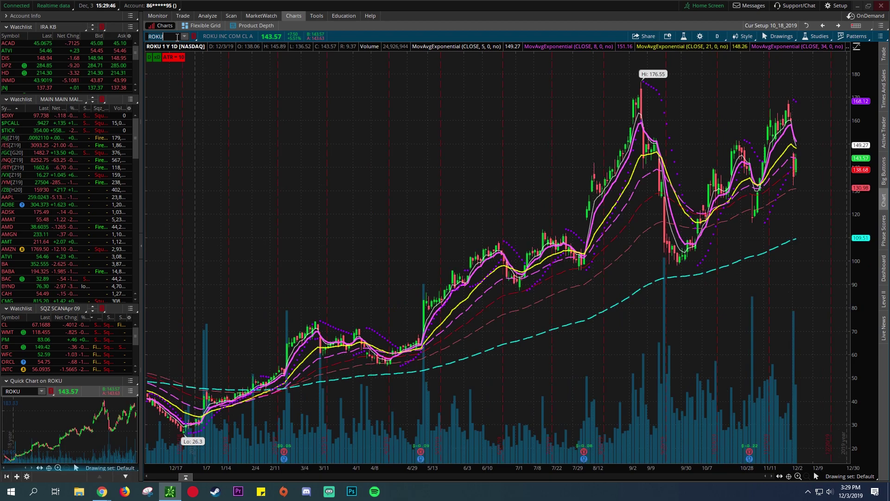
pyautogui.moveTo(592, 139); pyautogui.dragTo(793, 209)
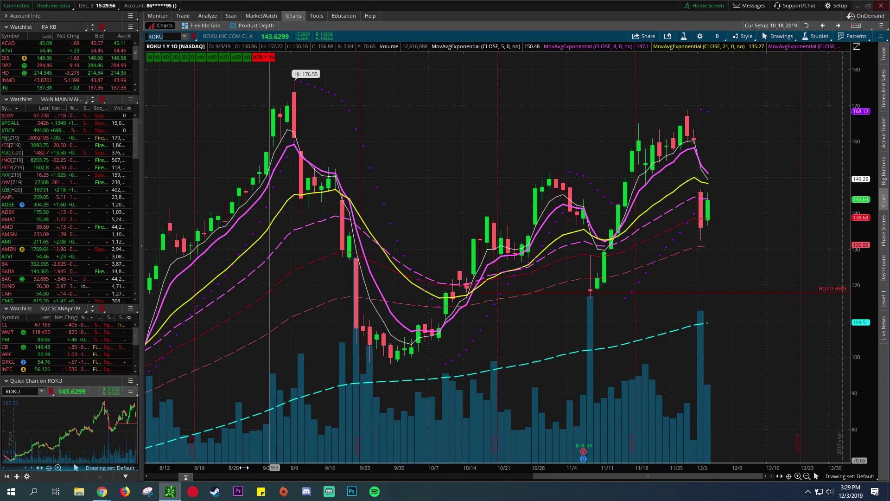
pyautogui.moveTo(102, 492)
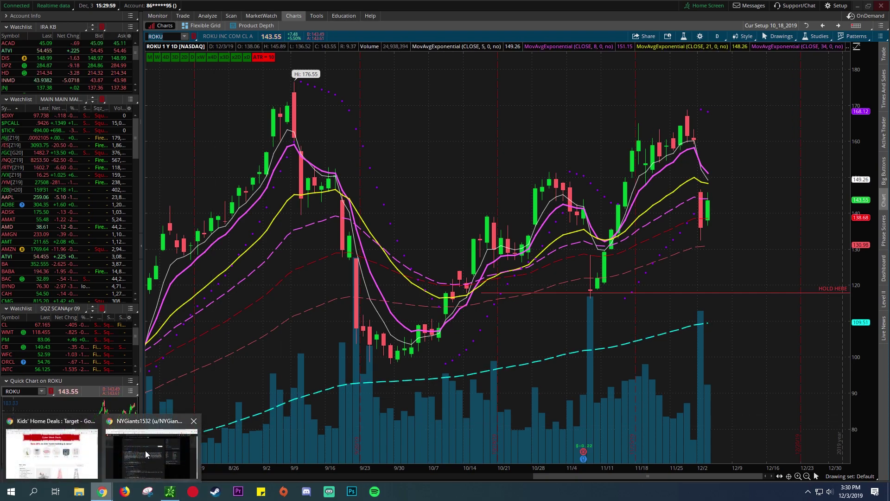
pyautogui.click(145, 450)
pyautogui.click(402, 267)
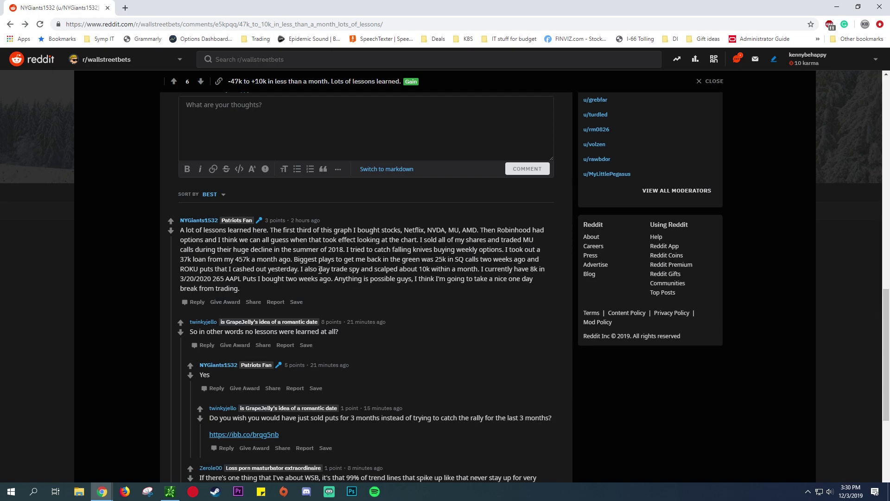
pyautogui.moveTo(319, 270); pyautogui.dragTo(365, 272)
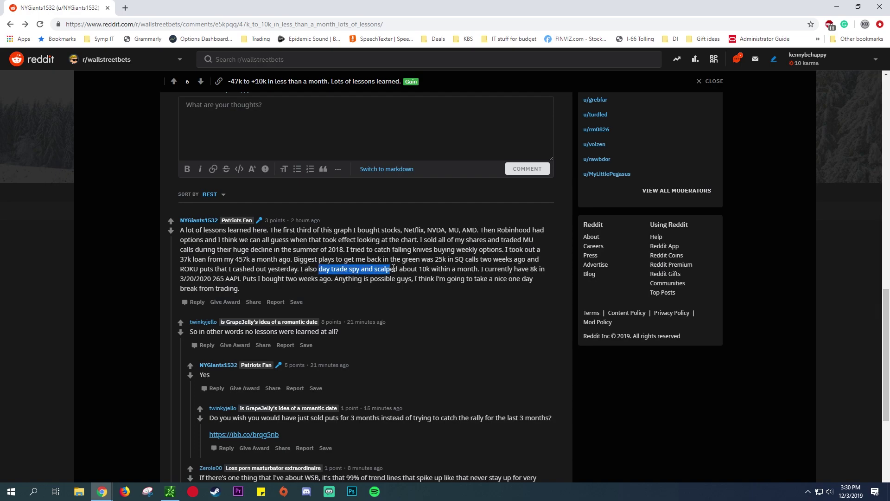
pyautogui.moveTo(365, 273); pyautogui.dragTo(484, 269)
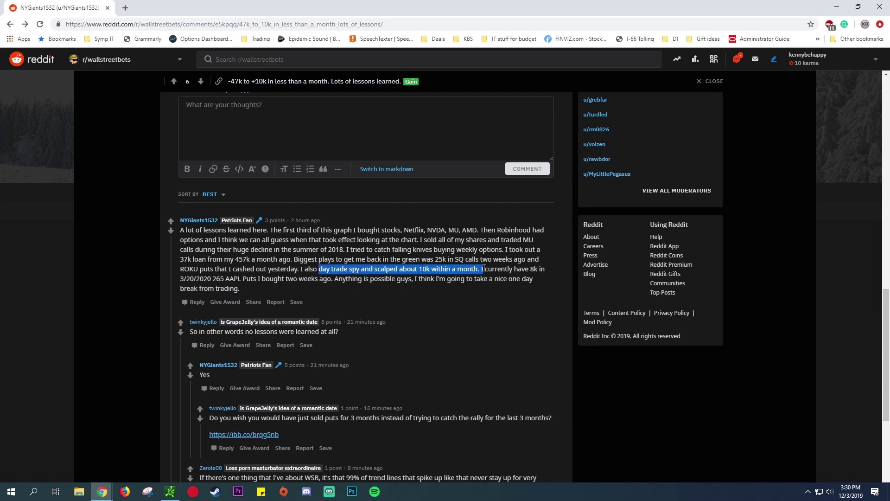
pyautogui.click(184, 277)
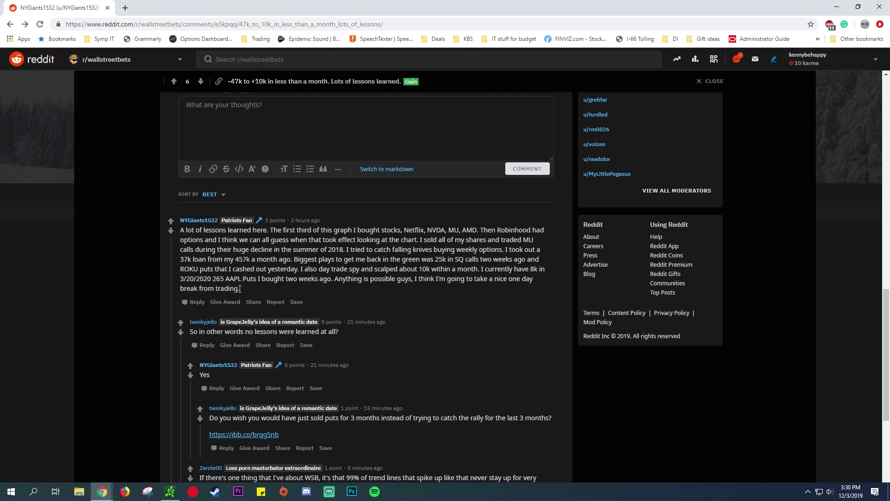
pyautogui.scroll(-1, 240, 288)
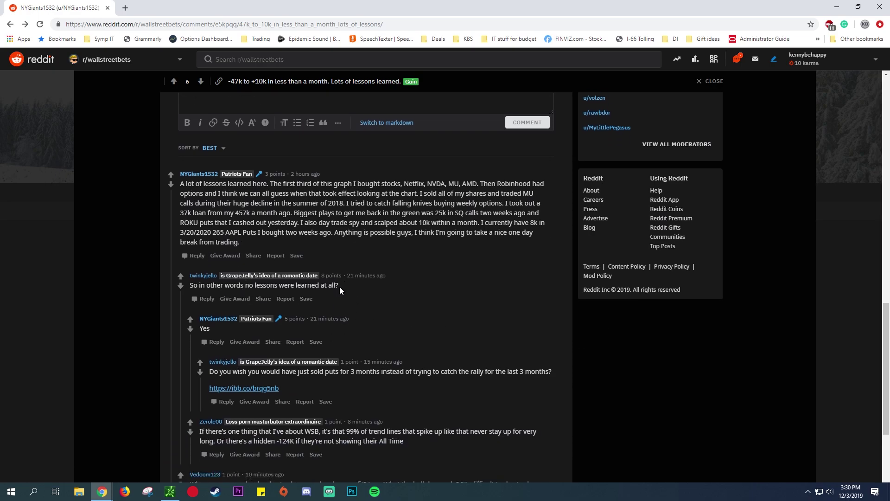
pyautogui.moveTo(339, 287); pyautogui.dragTo(195, 287)
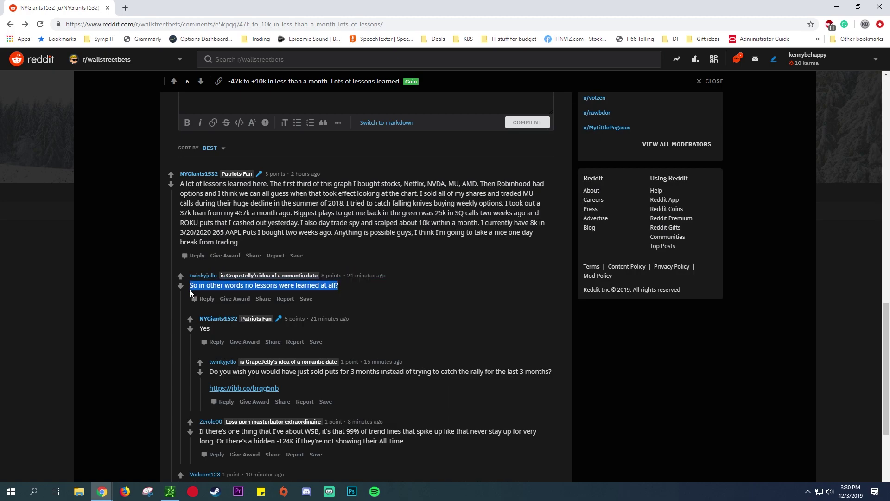
pyautogui.click(255, 228)
pyautogui.scroll(-1, 255, 228)
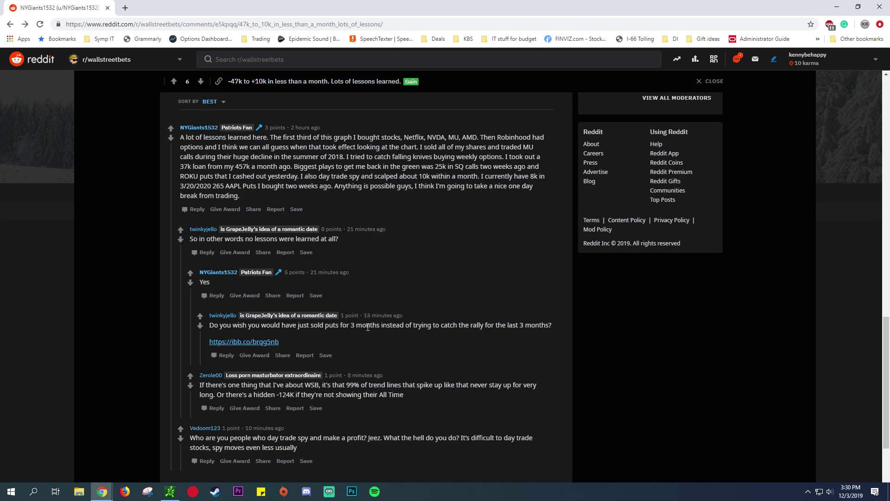
pyautogui.scroll(-1, 367, 327)
pyautogui.scroll(2, 537, 352)
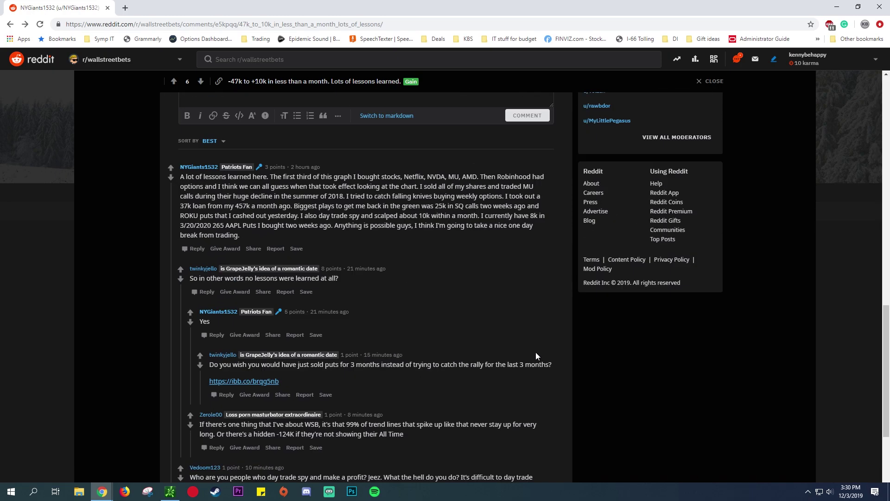
pyautogui.scroll(4, 535, 352)
pyautogui.scroll(1, 535, 350)
pyautogui.scroll(-2, 399, 319)
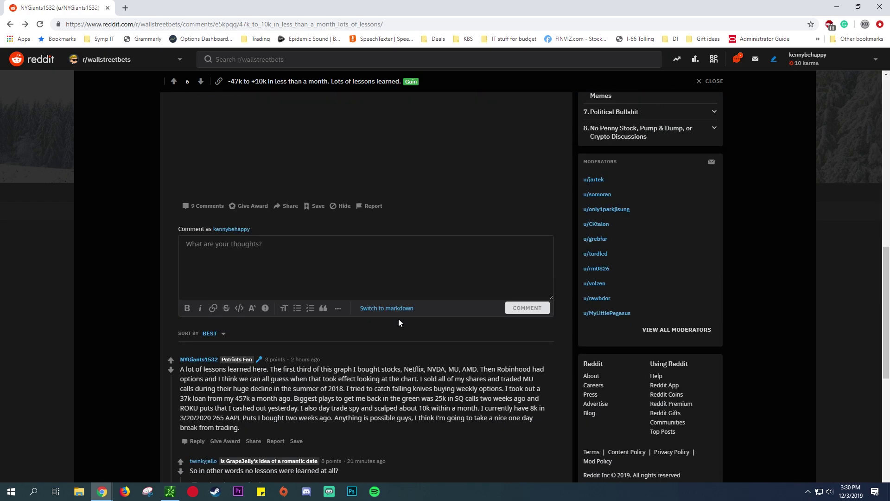
pyautogui.scroll(-2, 399, 322)
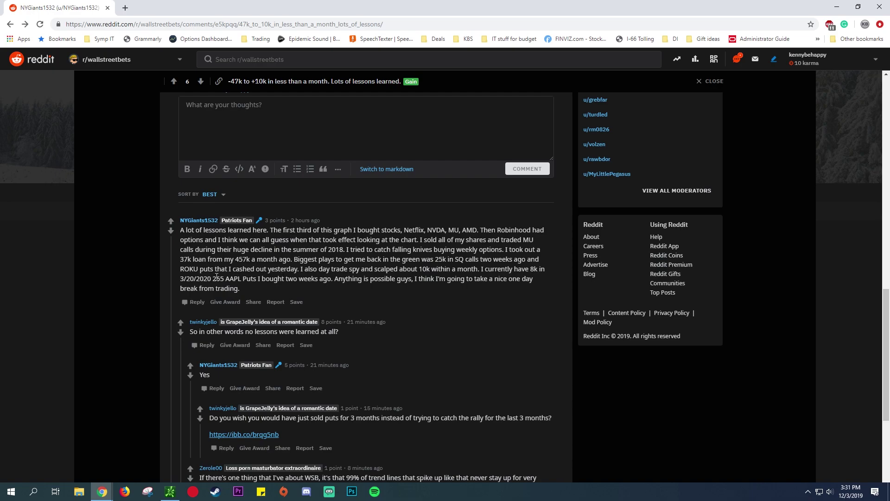
# - Highlight 'AAPL' in the top comment and bring thinkorswim to the front
pyautogui.doubleClick(235, 278)
pyautogui.click(170, 492)
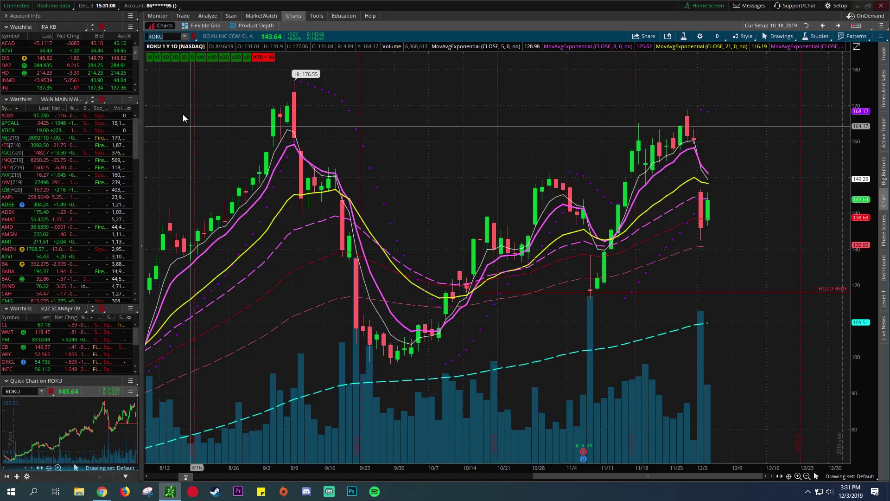
# - Chart AAPL from the watchlist and zoom into its last two months of daily bars
pyautogui.click(20, 197)
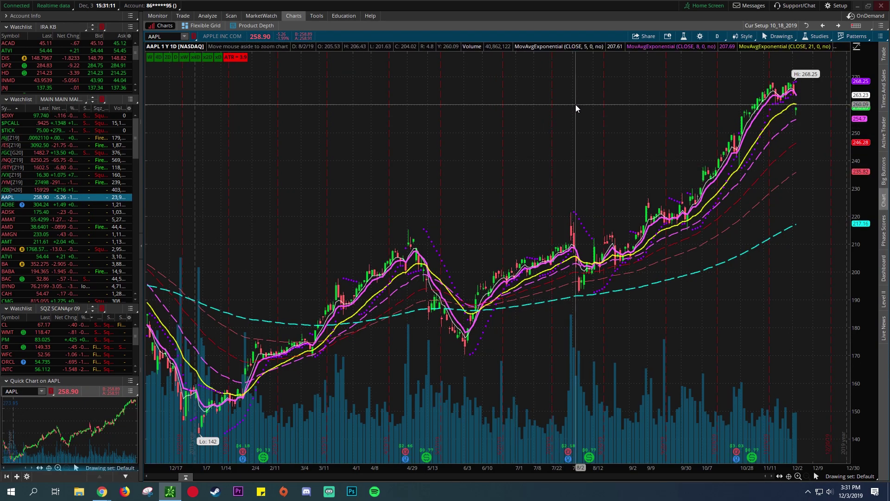
pyautogui.scroll(3, 695, 120)
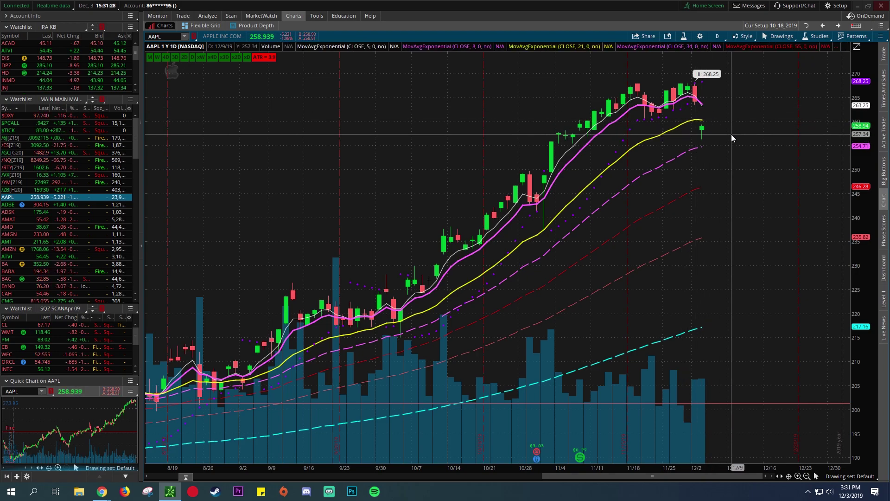
pyautogui.scroll(-3, 731, 135)
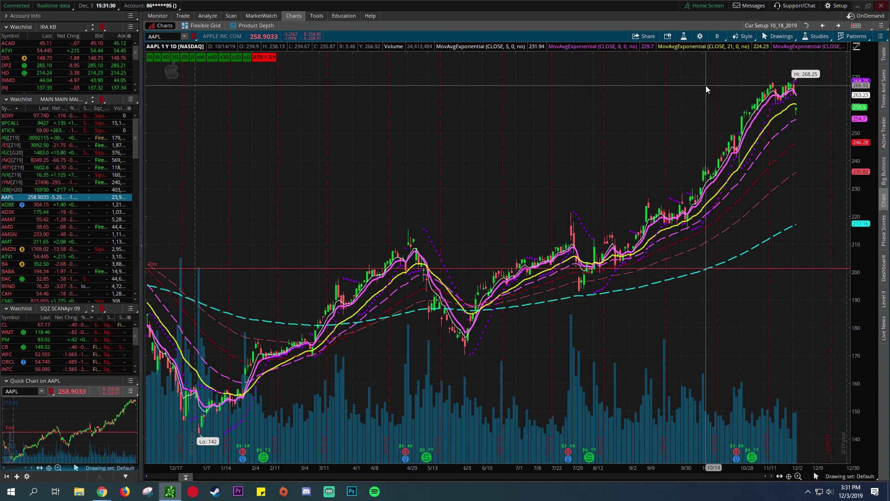
pyautogui.moveTo(796, 108); pyautogui.dragTo(705, 119)
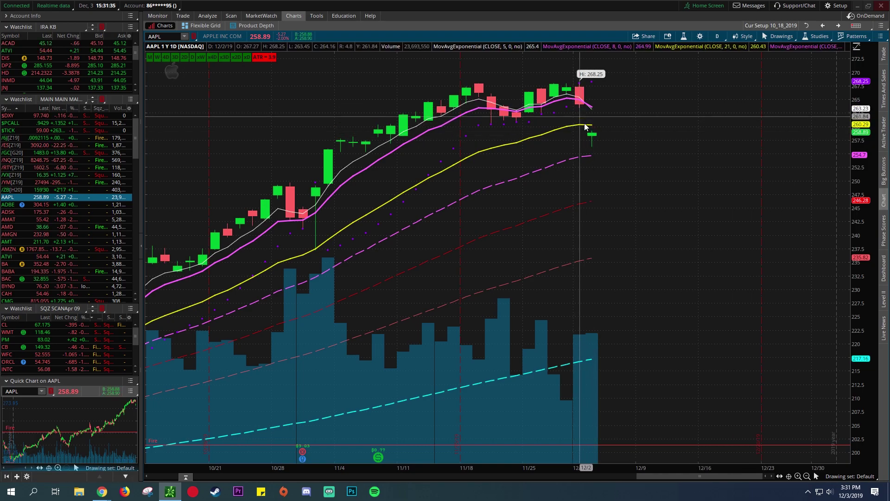
pyautogui.press('Escape')
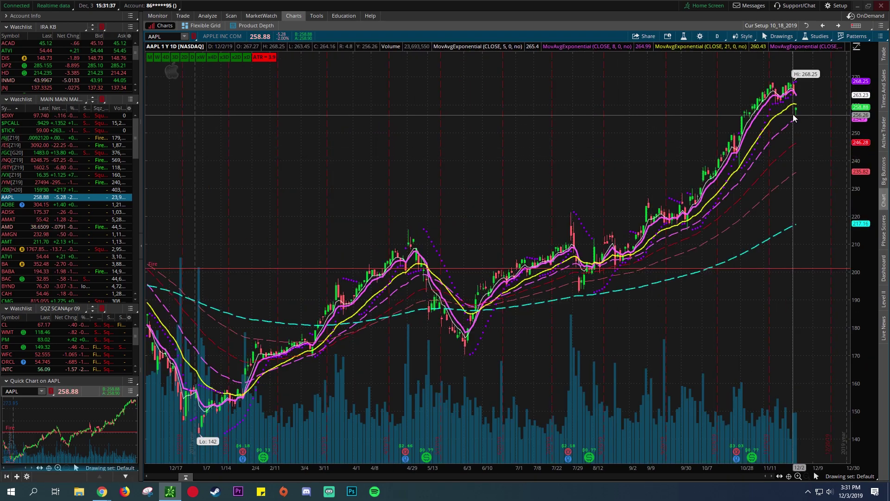
pyautogui.moveTo(845, 111); pyautogui.dragTo(726, 112)
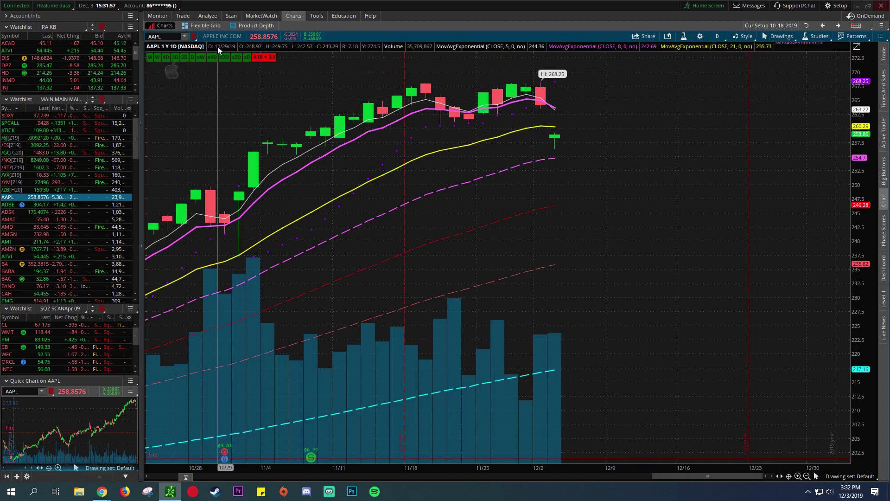
pyautogui.click(184, 16)
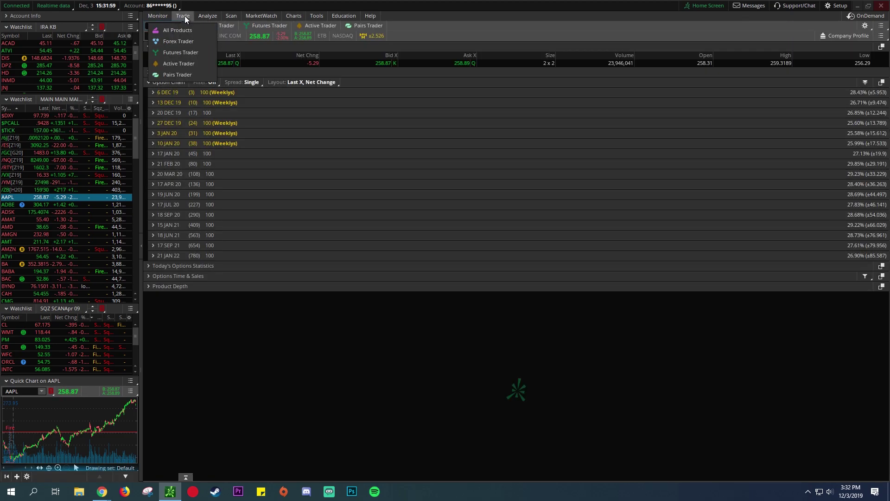
# - Copy the AAPL 20 MAR 20 265 put's symbol from the option chain
pyautogui.click(153, 174)
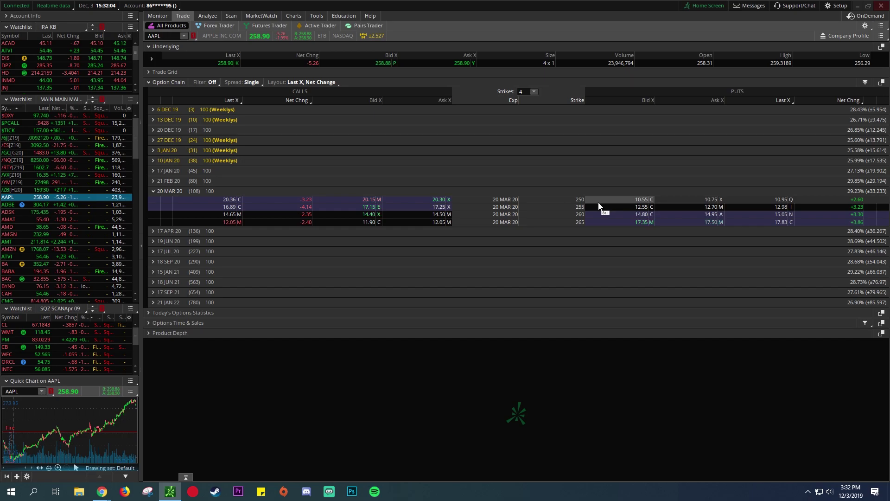
pyautogui.rightClick(643, 227)
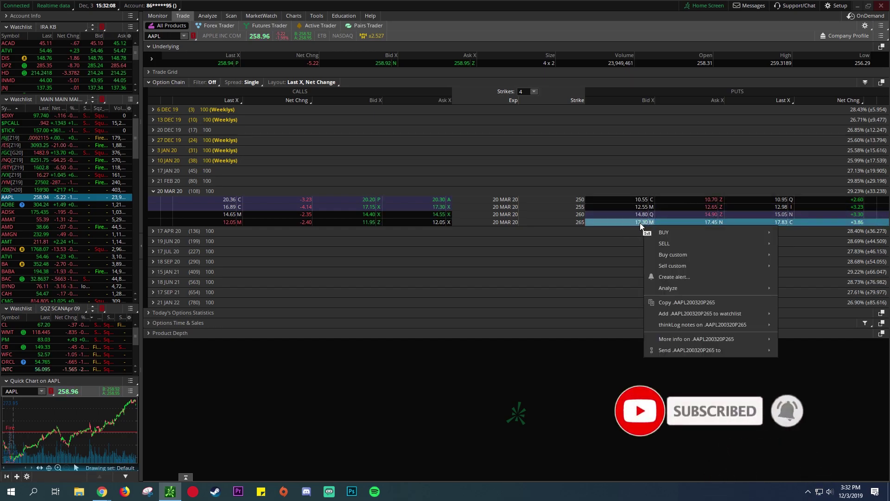
pyautogui.click(686, 304)
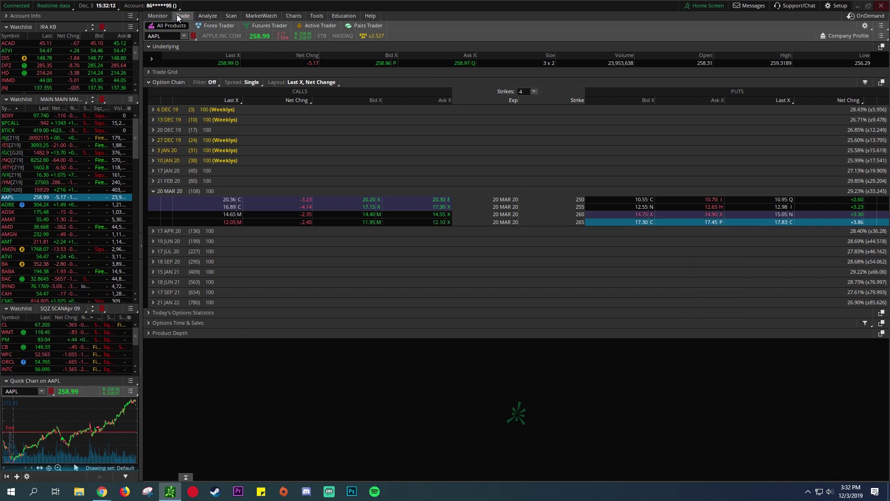
pyautogui.click(293, 15)
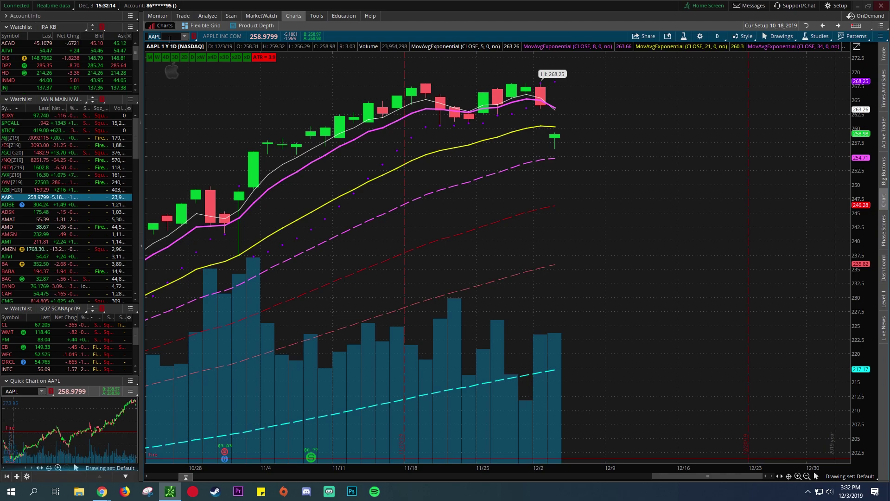
# - Chart the .AAPL200320P265 put, switch back to AAPL stock, and minimize thinkorswim
pyautogui.click(169, 39)
pyautogui.write('.AAPL200320P265')
pyautogui.press('Return')
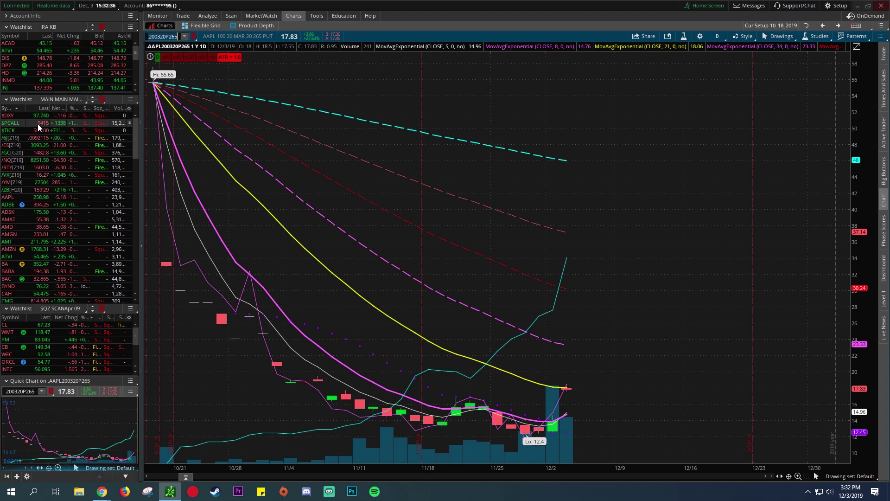
pyautogui.click(13, 196)
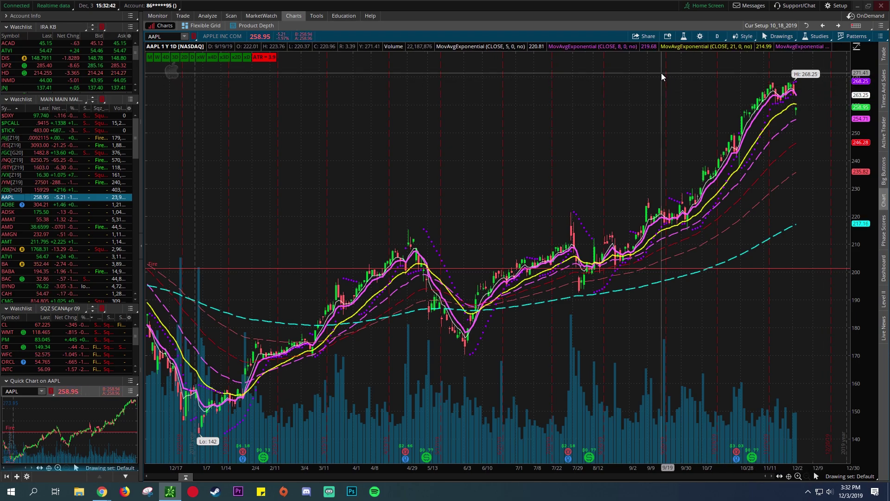
pyautogui.scroll(5, 663, 76)
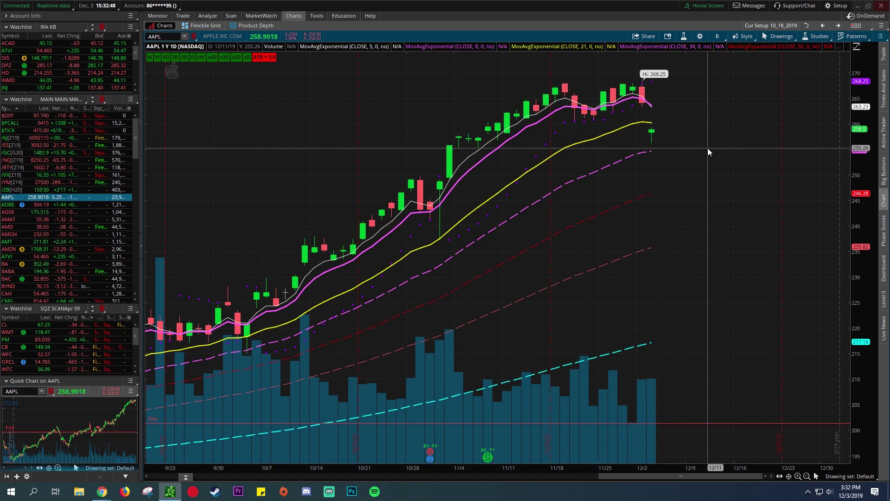
pyautogui.scroll(-5, 708, 148)
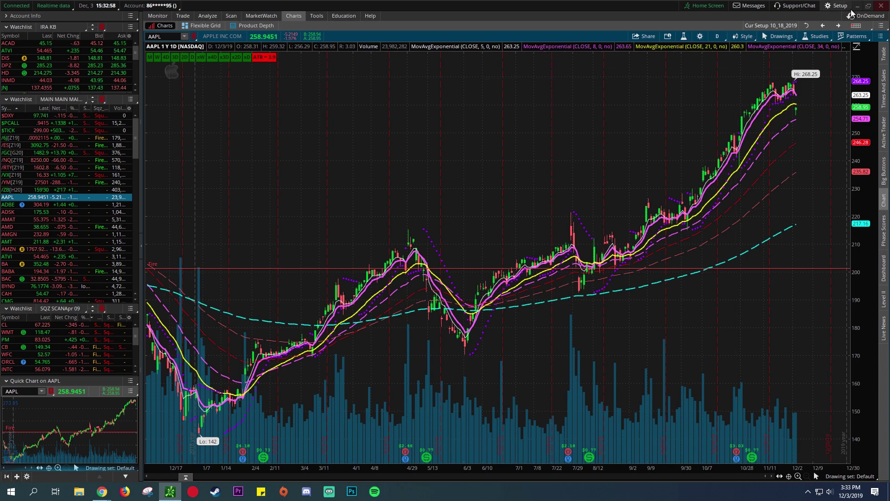
pyautogui.click(868, 6)
pyautogui.scroll(-5, 400, 258)
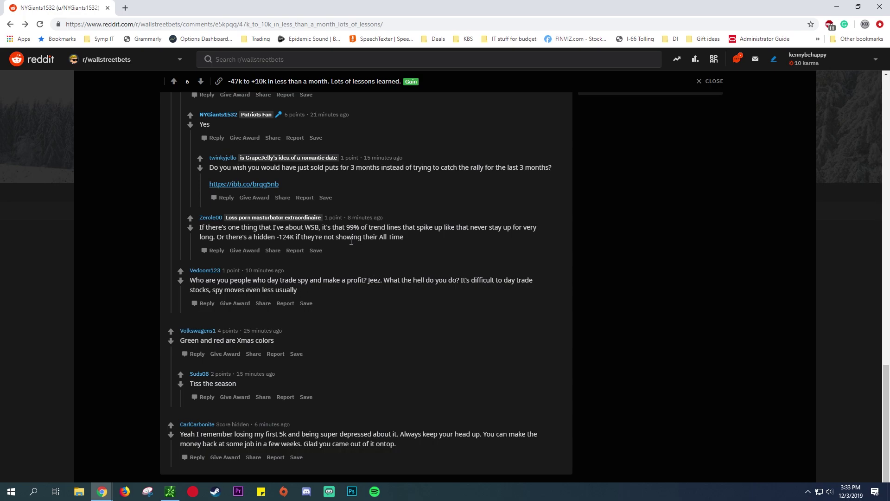
pyautogui.scroll(5, 374, 207)
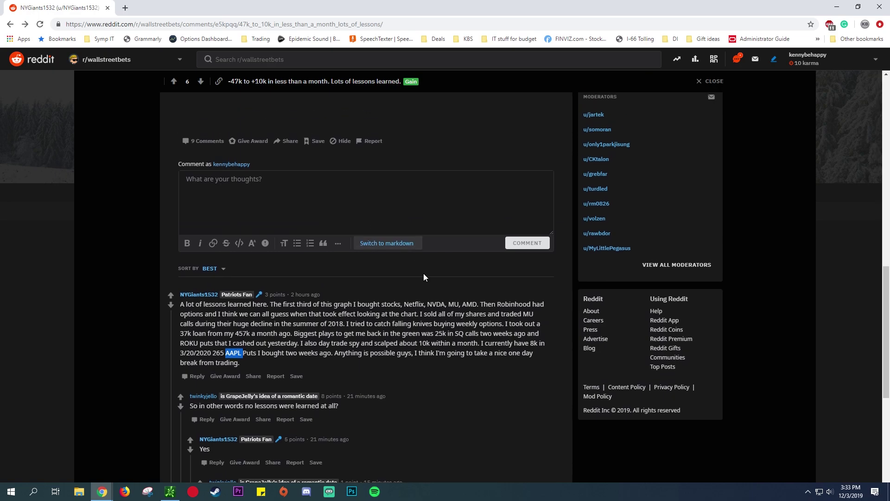
# - Select and deselect 'knives' in the top comment on the way up to the chart image
pyautogui.doubleClick(423, 324)
pyautogui.click(478, 324)
pyautogui.scroll(1, 478, 324)
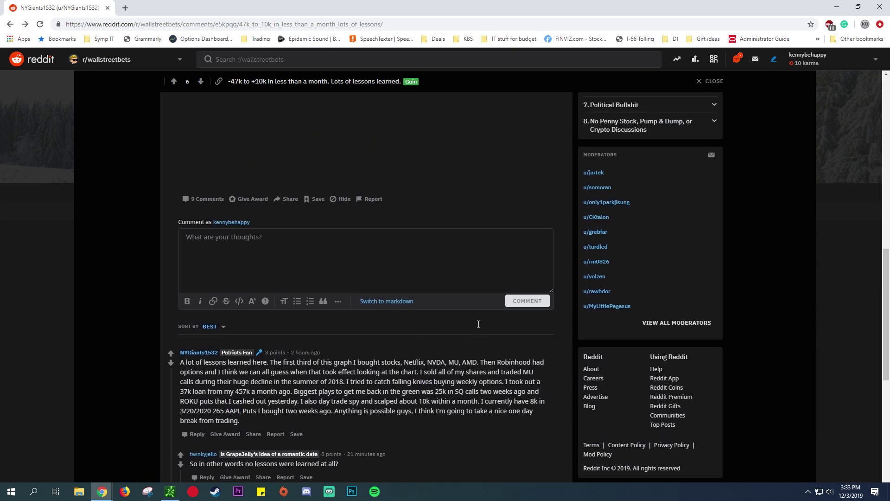
pyautogui.scroll(2, 478, 324)
pyautogui.scroll(3, 478, 323)
pyautogui.scroll(2, 478, 323)
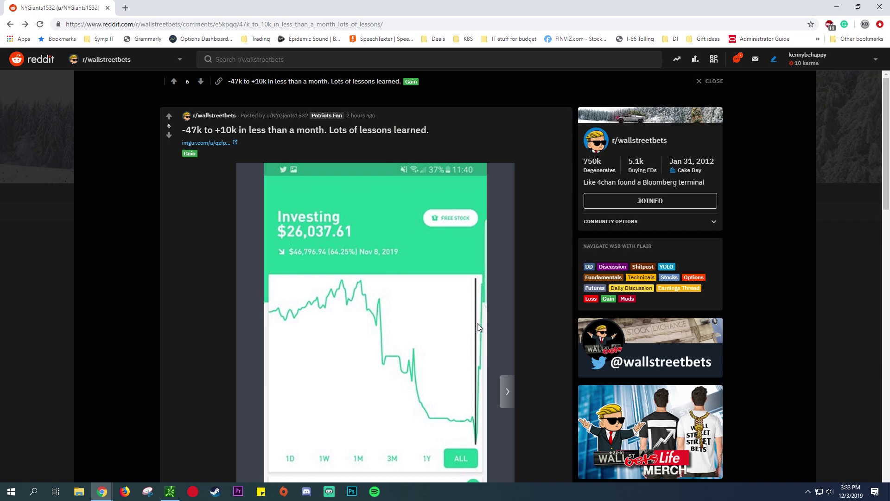
pyautogui.scroll(-4, 478, 327)
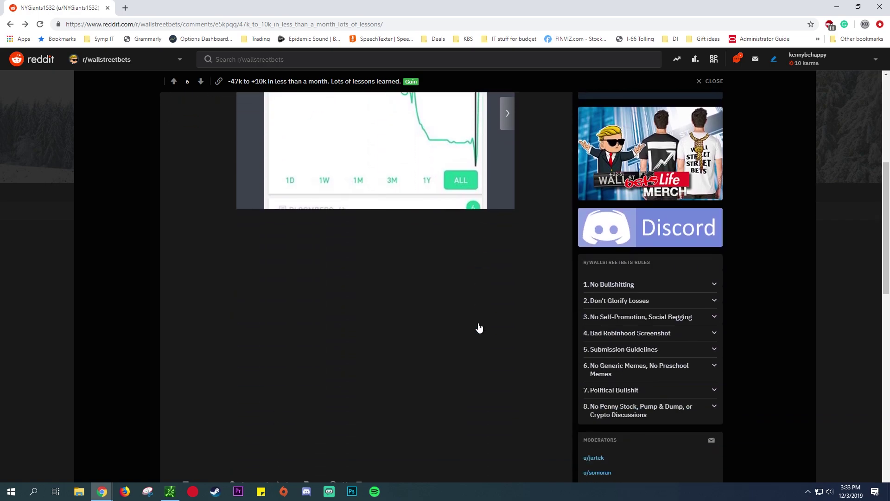
pyautogui.scroll(-4, 478, 326)
pyautogui.scroll(-3, 480, 322)
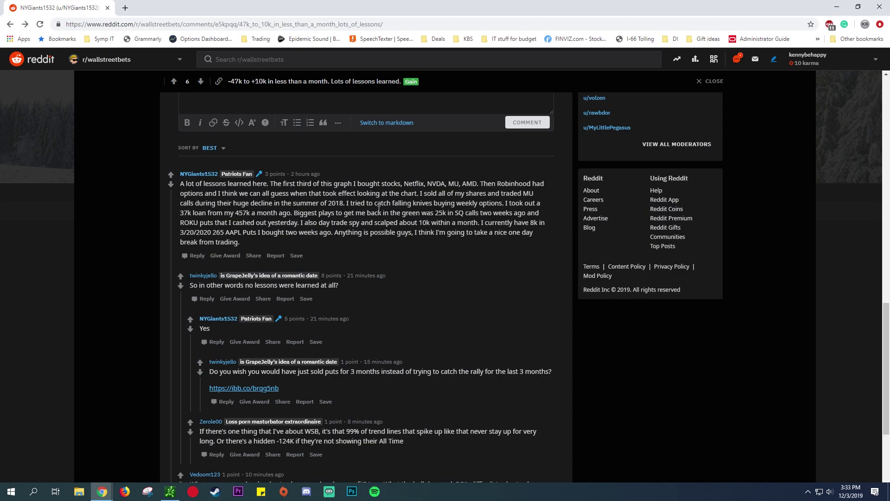
pyautogui.scroll(2, 425, 236)
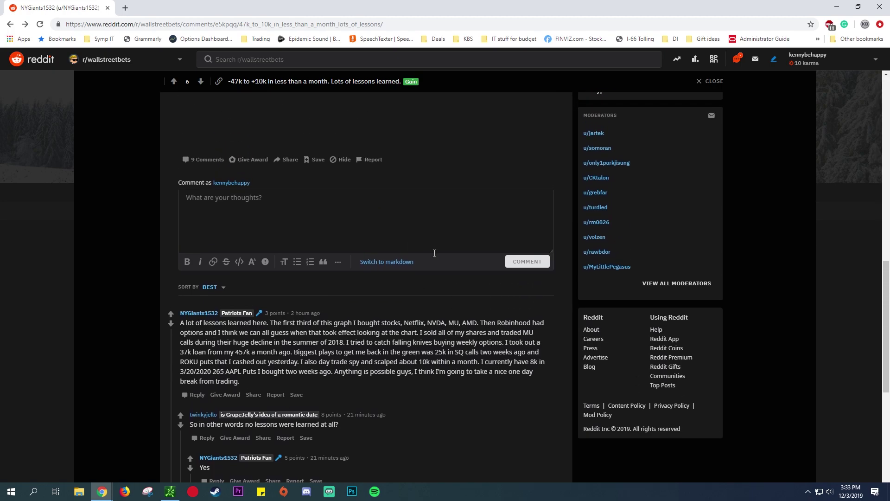
pyautogui.scroll(4, 454, 347)
pyautogui.scroll(4, 453, 347)
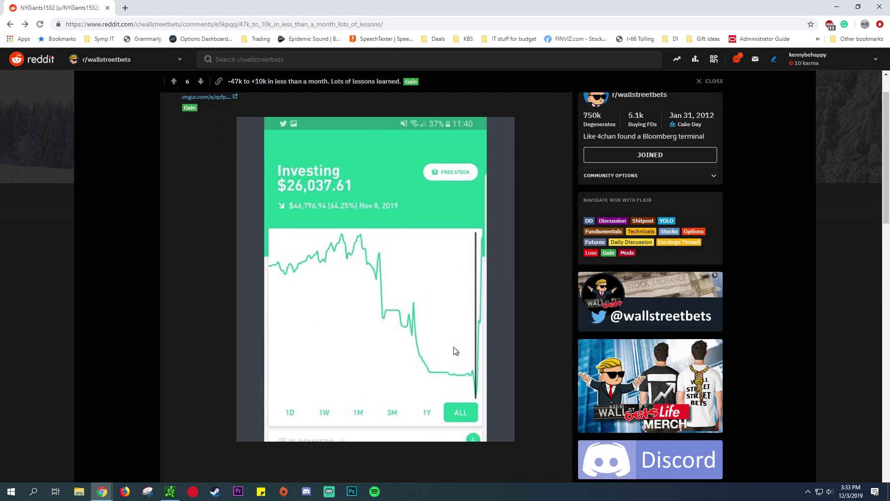